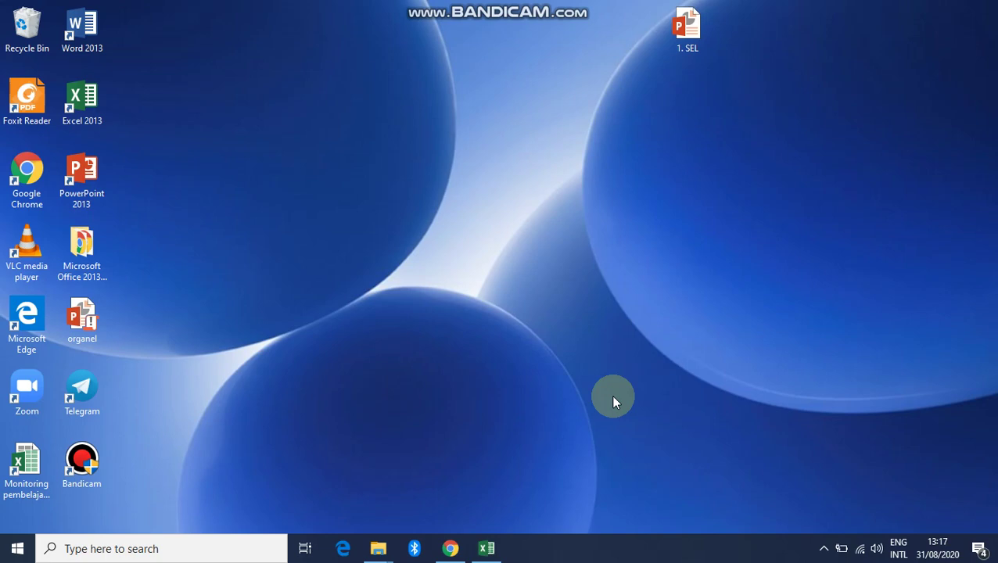
Open elearning.assalaam.or.id in Chrome and log in with the saved account credentials
{"action": "left_click", "coordinate": [453, 550]}
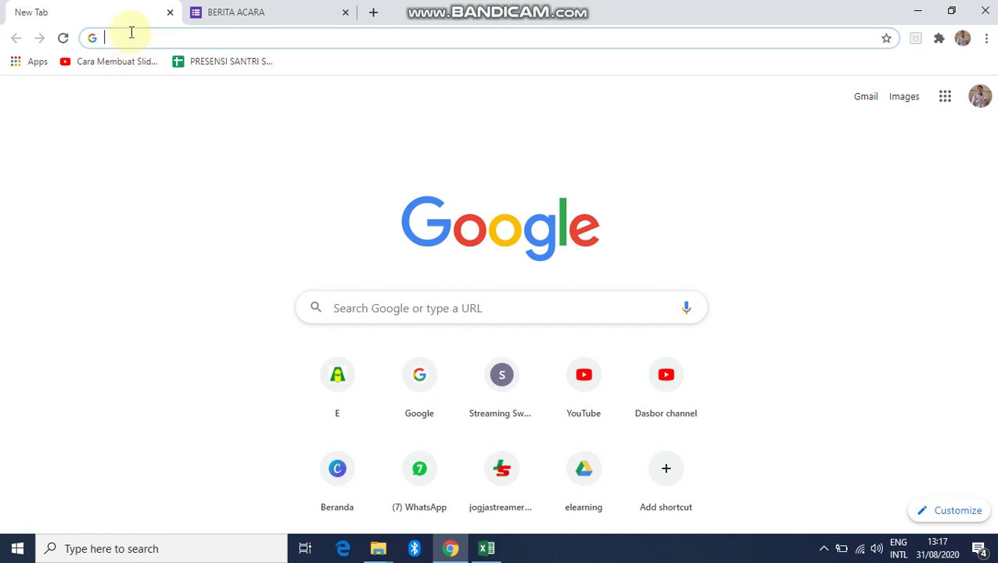
{"action": "type", "text": "e"}
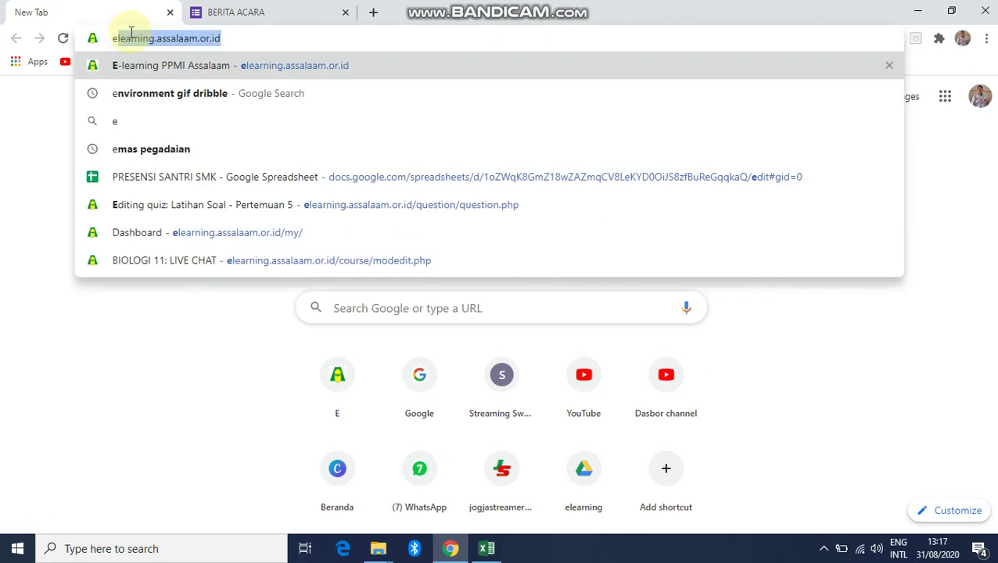
{"action": "key", "text": "Return"}
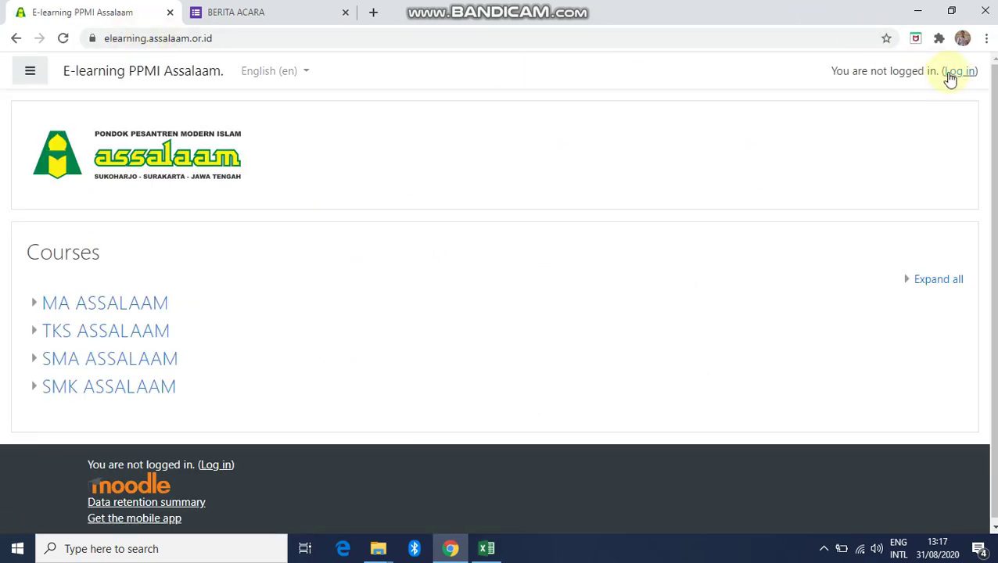
{"action": "left_click", "coordinate": [954, 75]}
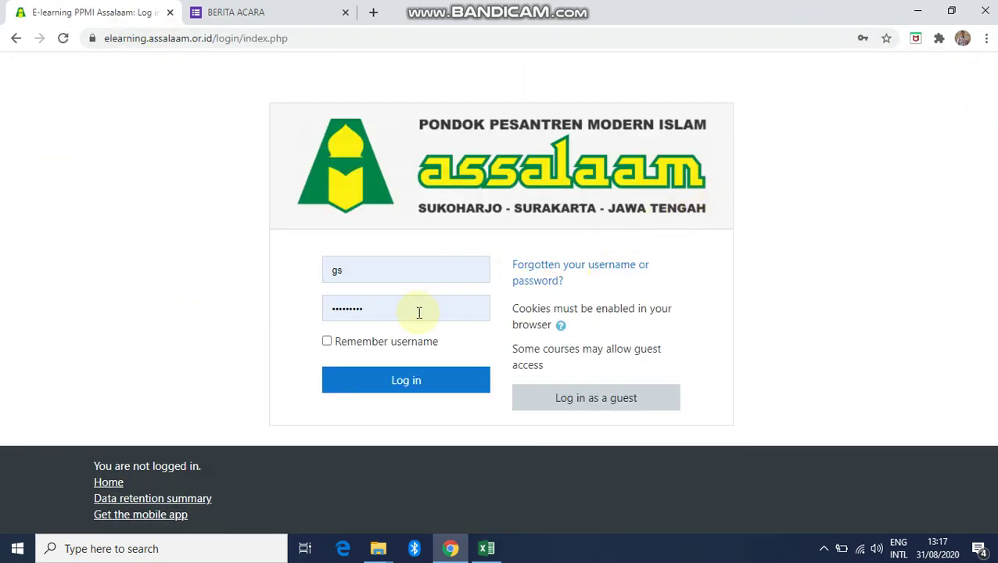
{"action": "left_click", "coordinate": [417, 381]}
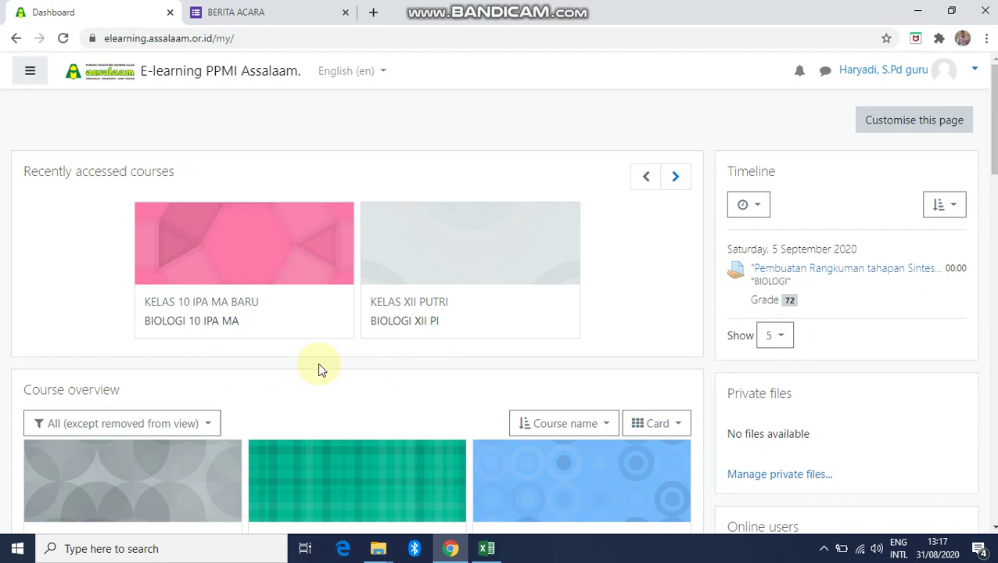
Open the BIOLOGI 10 IPA MA course and go to its Daftar Hadir - Pertemuan 1 attendance activity
{"action": "scroll", "coordinate": [297, 360], "scroll_direction": "down", "scroll_amount": 4}
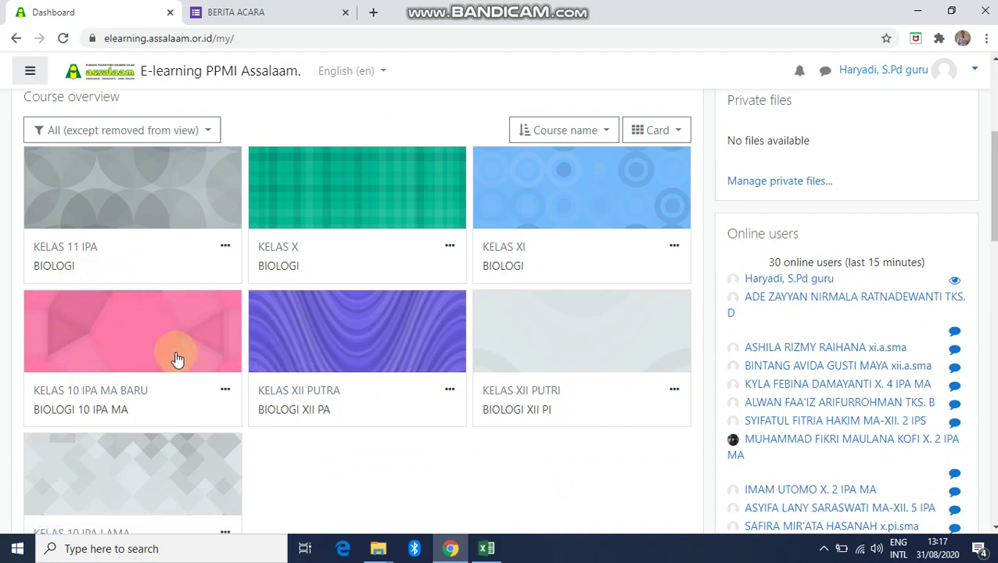
{"action": "left_click", "coordinate": [114, 318]}
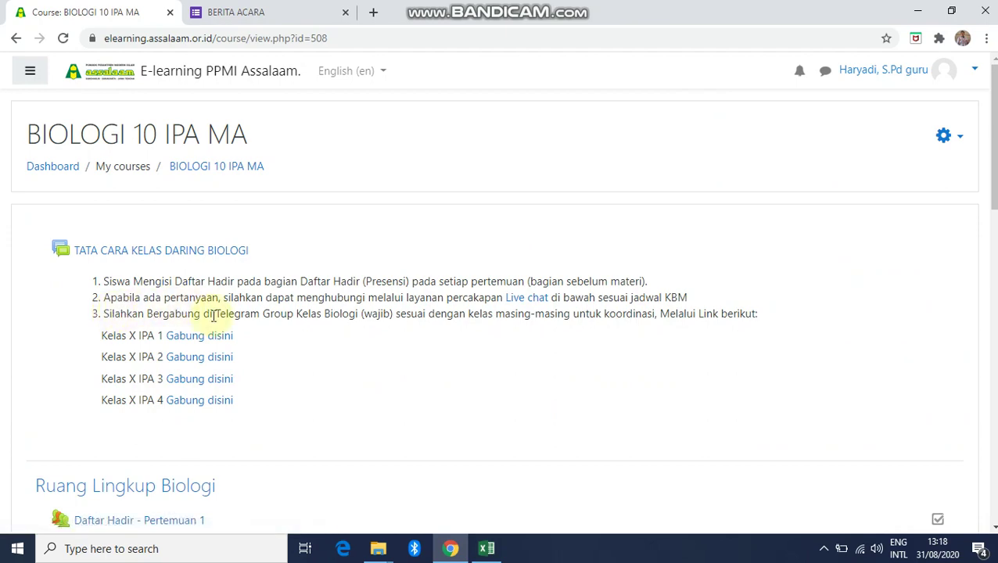
{"action": "scroll", "coordinate": [219, 313], "scroll_direction": "down", "scroll_amount": 2}
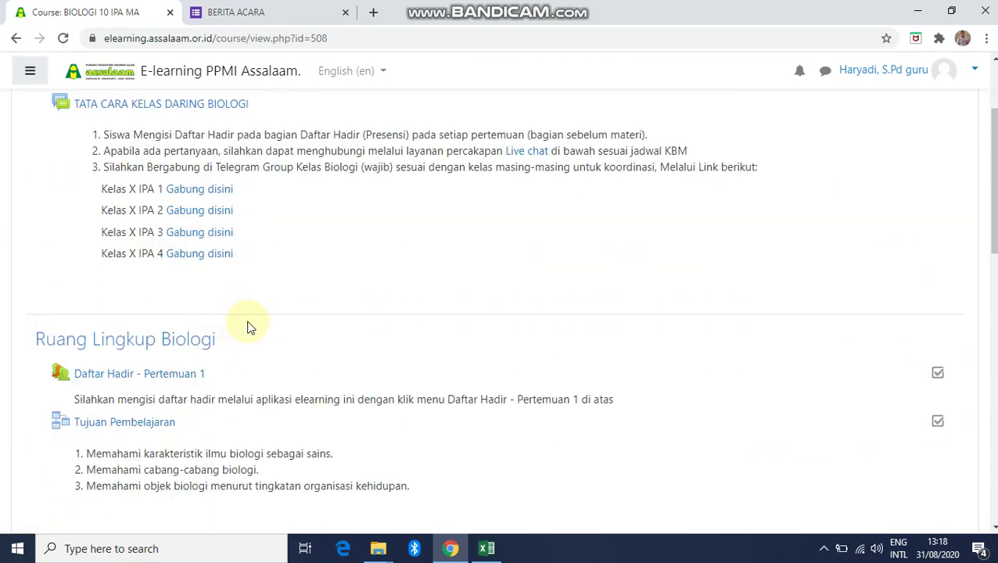
{"action": "left_click", "coordinate": [176, 374]}
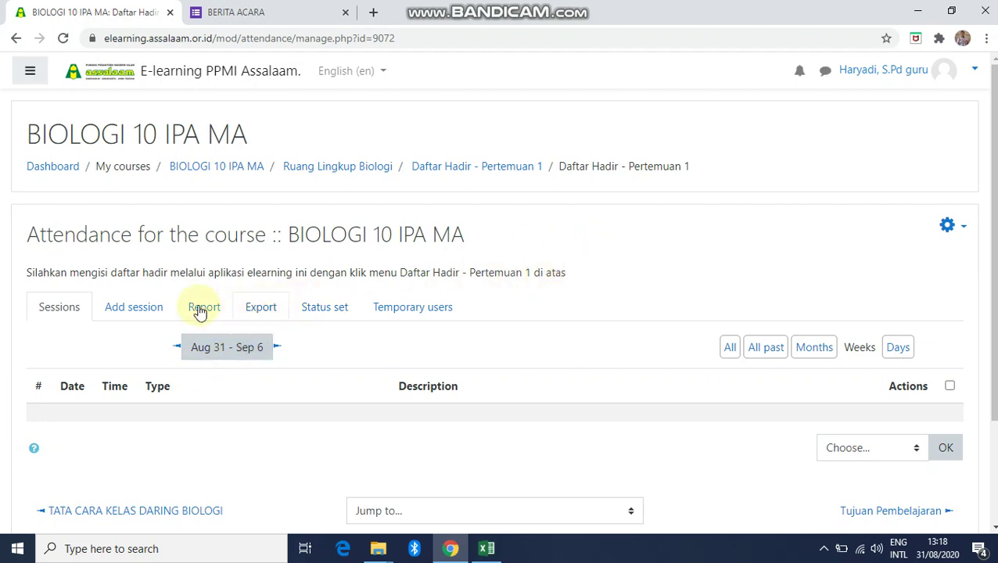
Export the attendance of all participants for all sessions as a download in Excel format
{"action": "left_click", "coordinate": [261, 312]}
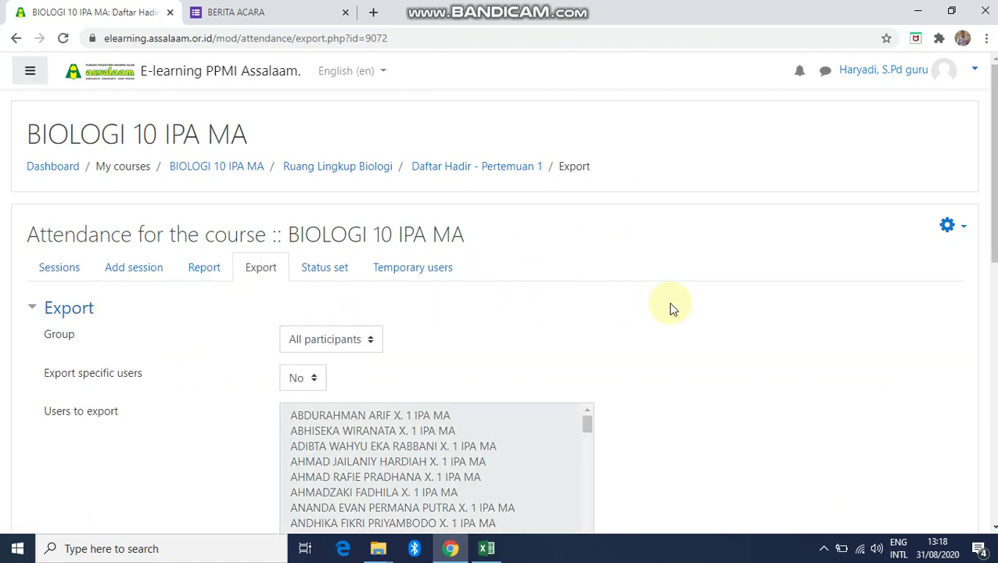
{"action": "scroll", "coordinate": [673, 309], "scroll_direction": "down", "scroll_amount": 6}
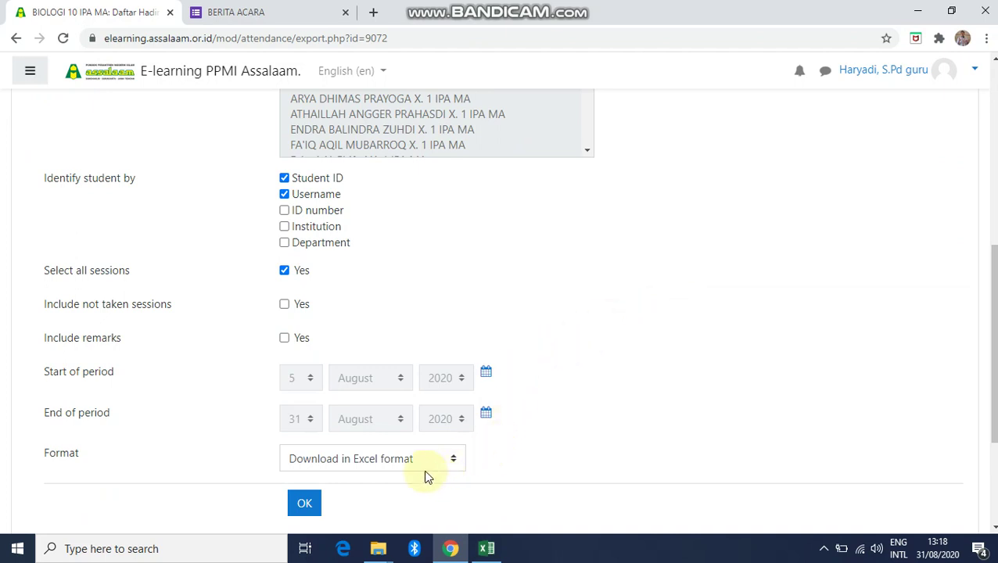
{"action": "left_click", "coordinate": [303, 504]}
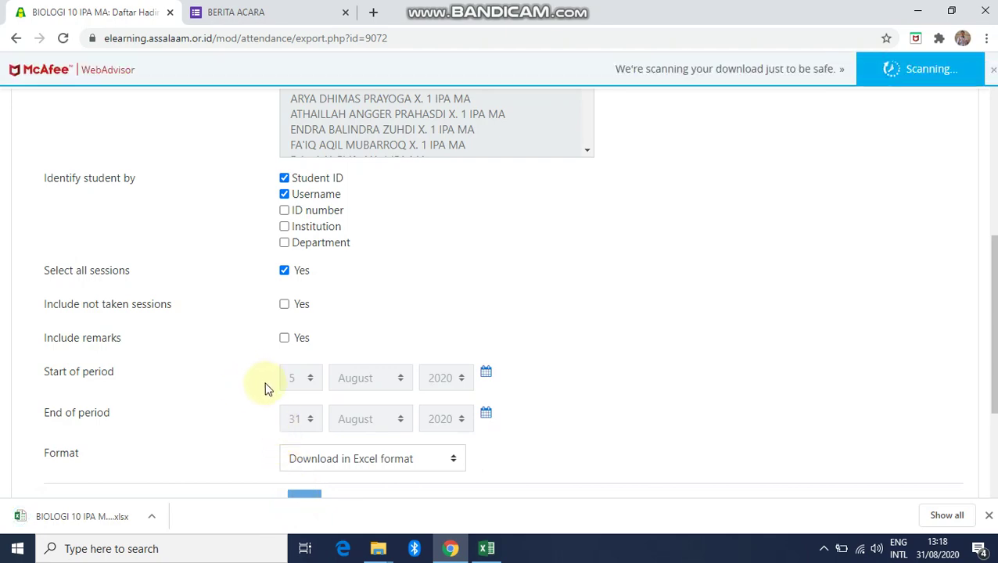
Switch to the attendance workbook in Excel and set up a custom sort of A5:L131 by the 14 Aug 2020 7.00AM All students column
{"action": "left_click", "coordinate": [485, 549]}
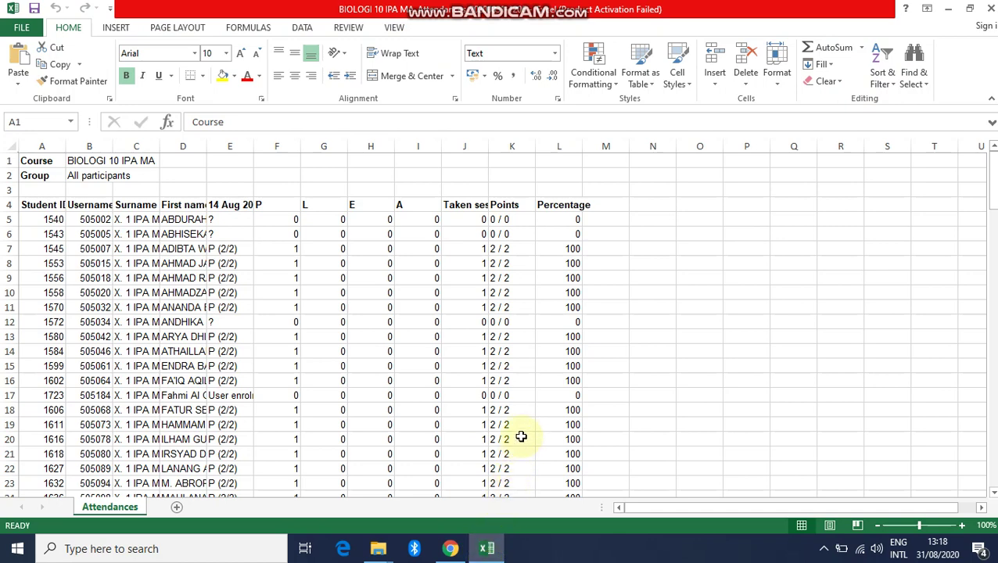
{"action": "mouse_move", "coordinate": [494, 554]}
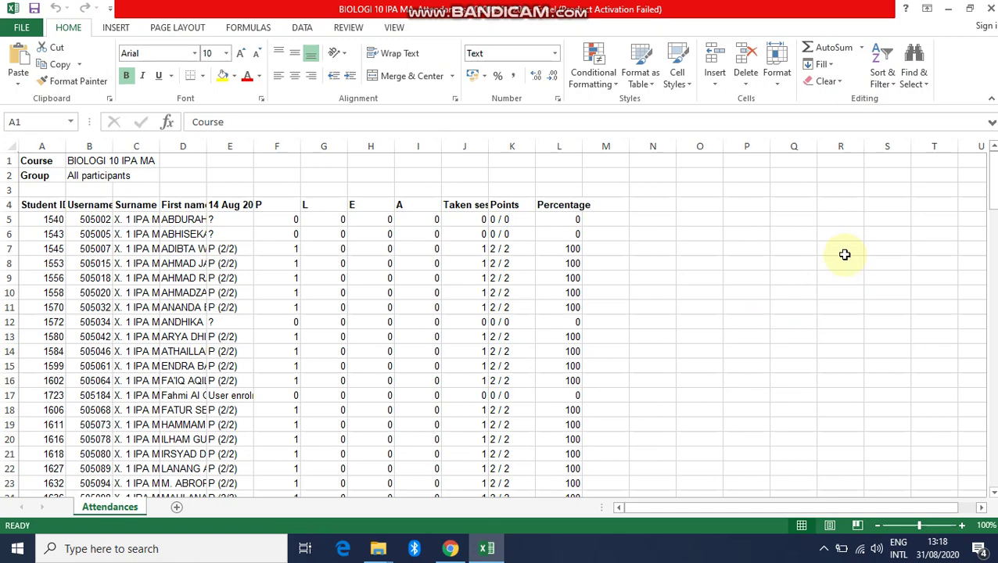
{"action": "left_click", "coordinate": [40, 219]}
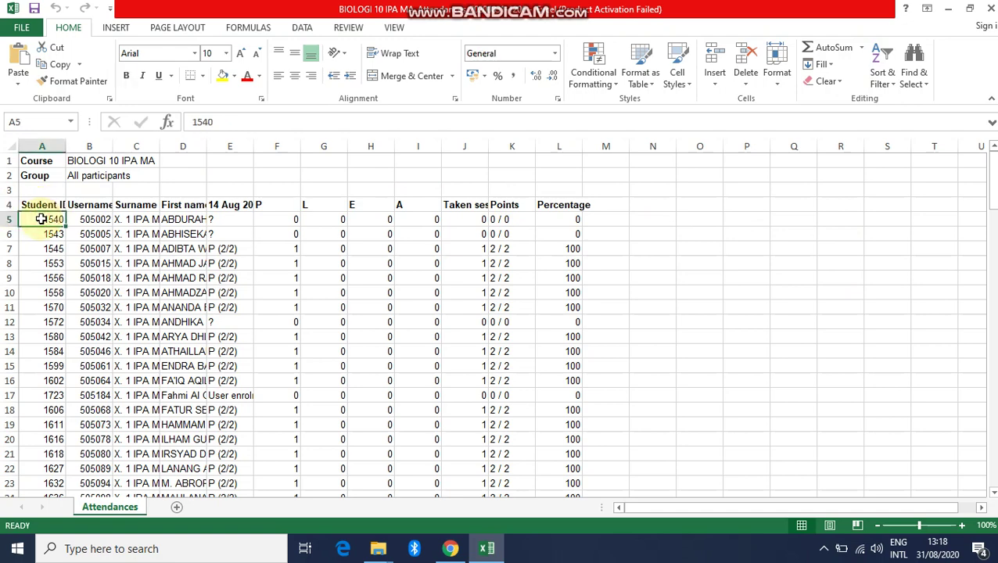
{"action": "left_click_drag", "start_coordinate": [41, 220], "coordinate": [568, 462]}
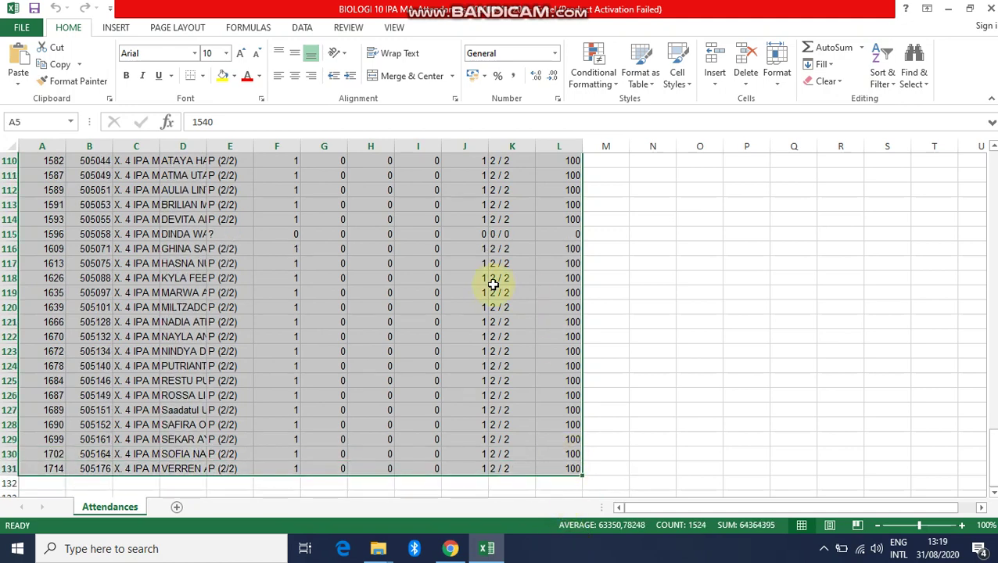
{"action": "scroll", "coordinate": [495, 285], "scroll_direction": "up", "scroll_amount": 8}
{"action": "left_click_drag", "start_coordinate": [992, 422], "coordinate": [992, 169]}
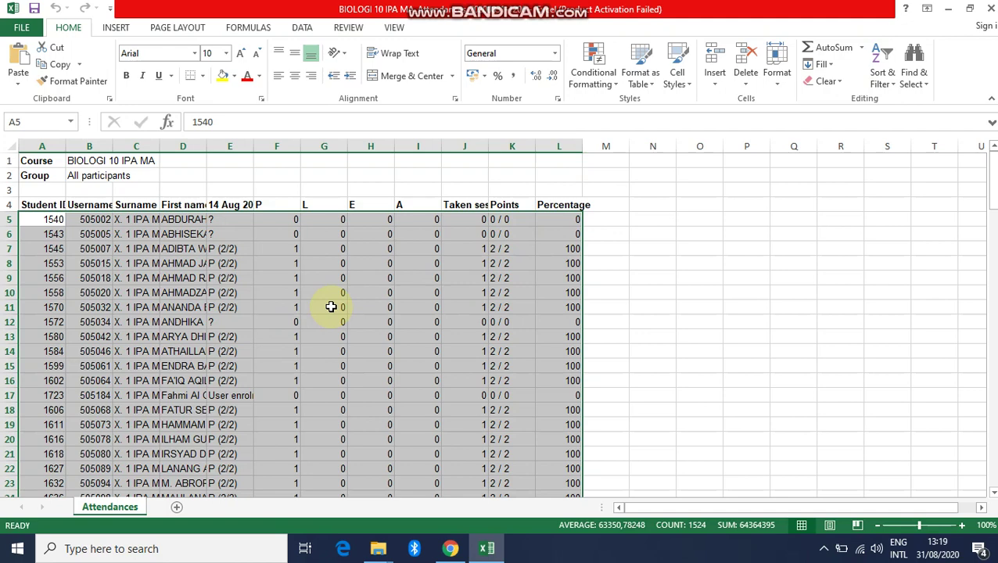
{"action": "left_click", "coordinate": [78, 29]}
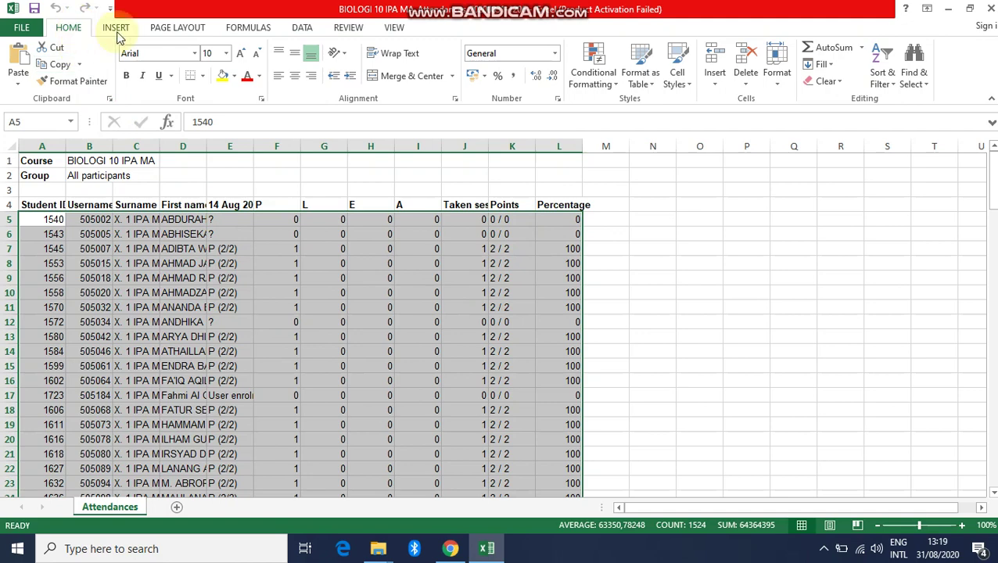
{"action": "left_click", "coordinate": [896, 84]}
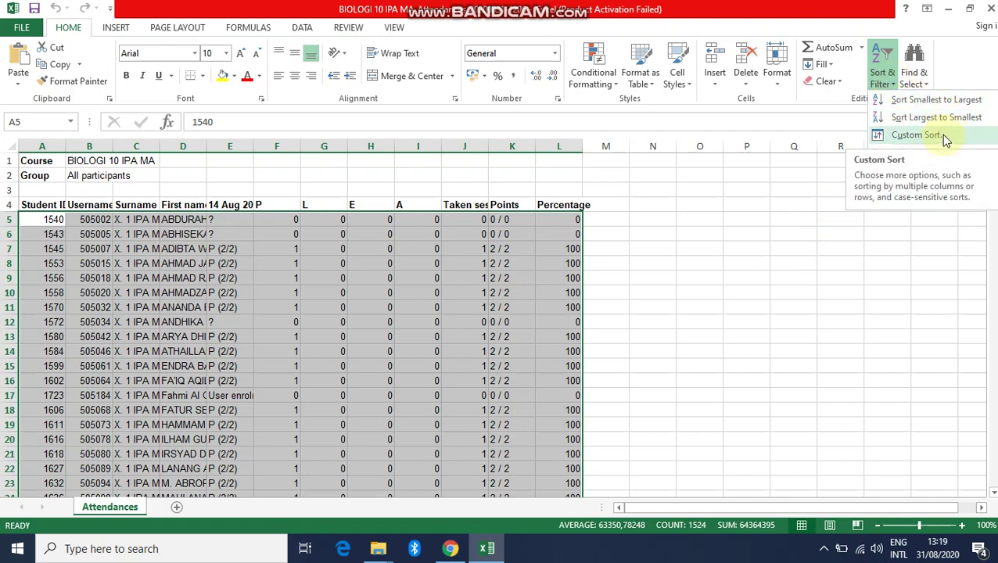
{"action": "left_click", "coordinate": [917, 135]}
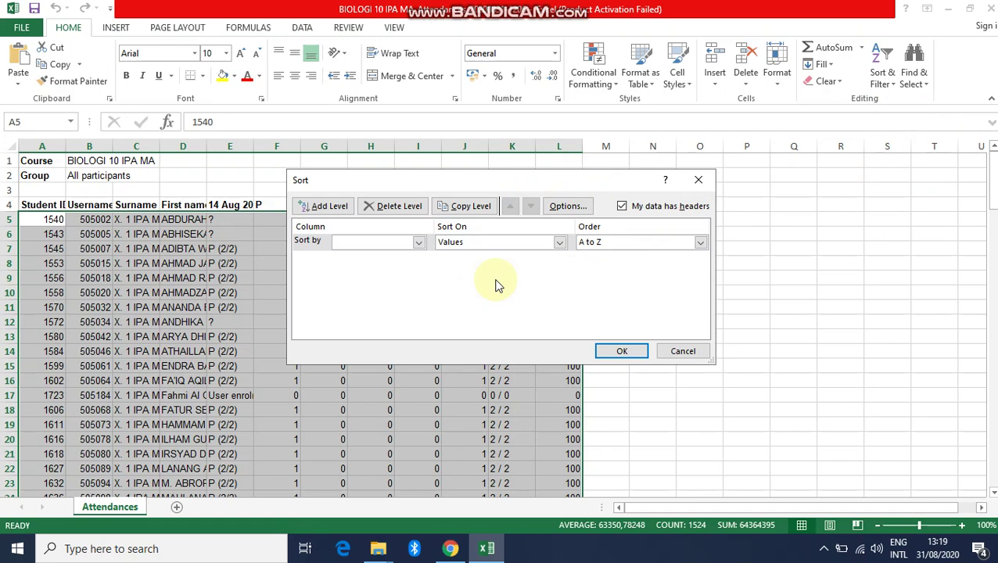
{"action": "left_click", "coordinate": [411, 244]}
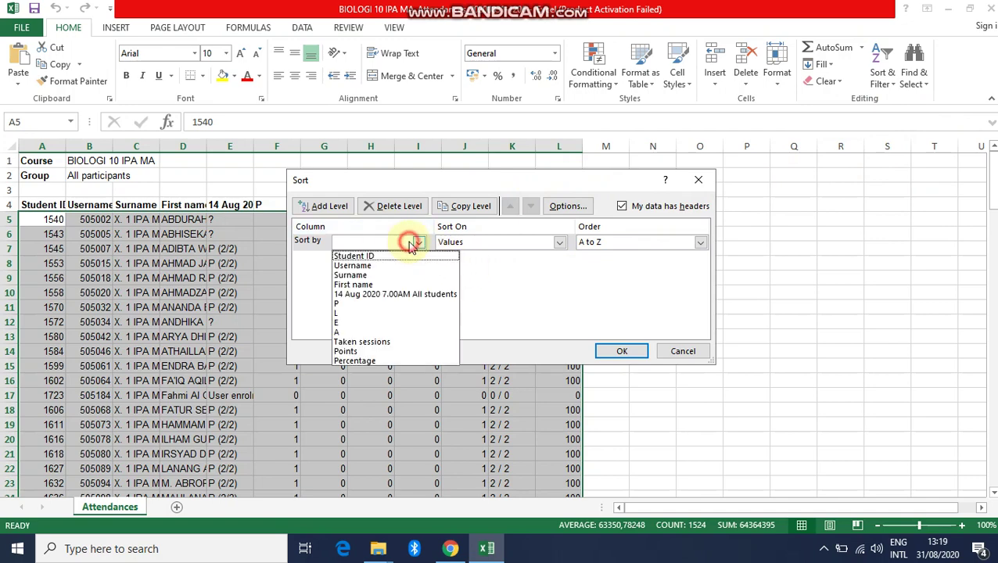
{"action": "left_click", "coordinate": [405, 295]}
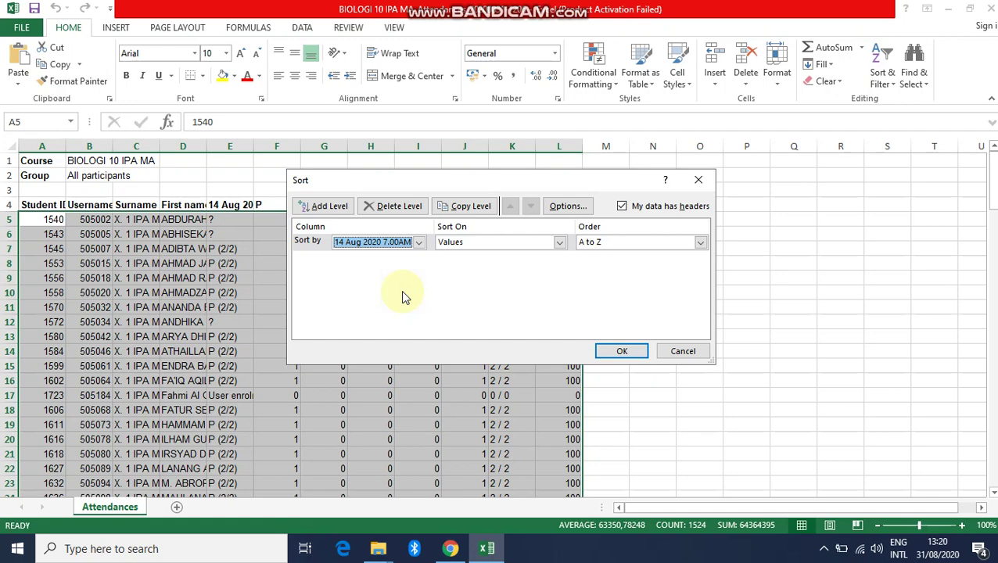
Add Surname and First name as the second and third sort levels, both A to Z, and apply the sort
{"action": "left_click", "coordinate": [332, 207]}
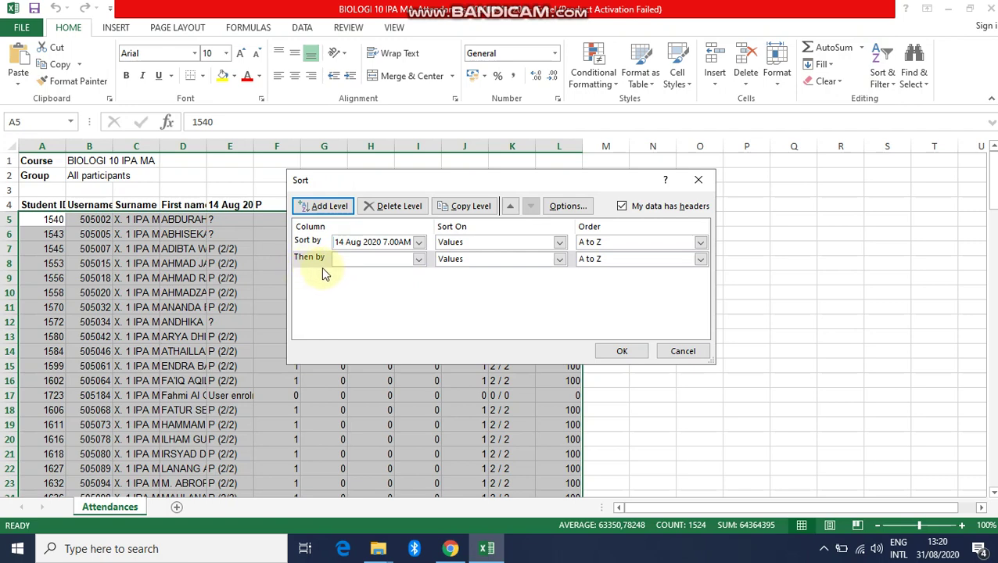
{"action": "left_click", "coordinate": [379, 261]}
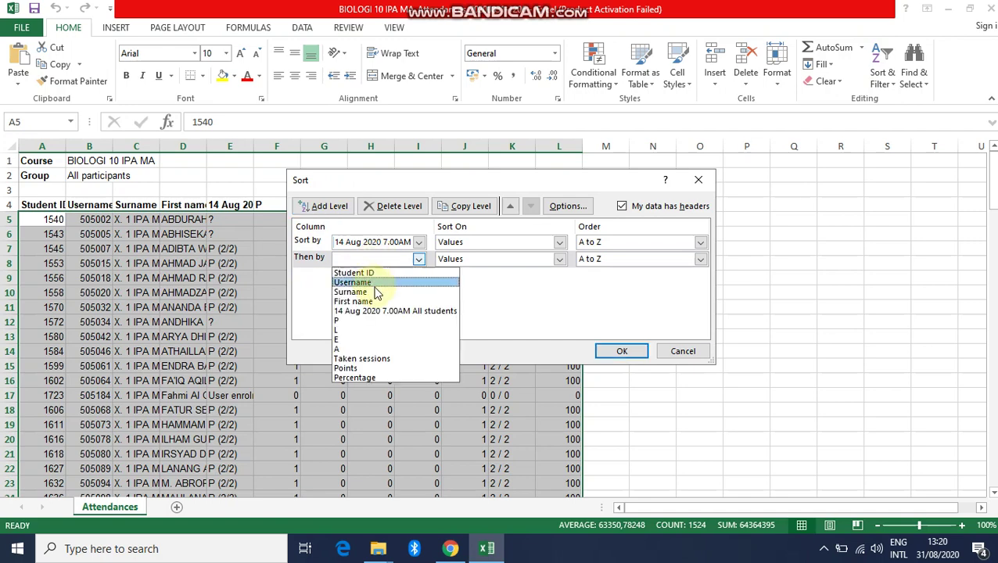
{"action": "left_click", "coordinate": [375, 294]}
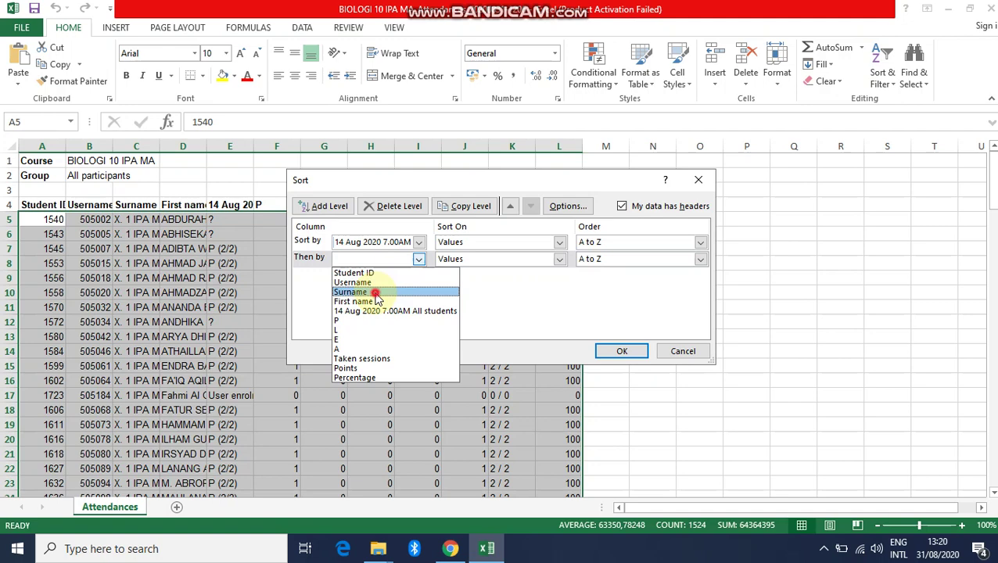
{"action": "left_click", "coordinate": [339, 209]}
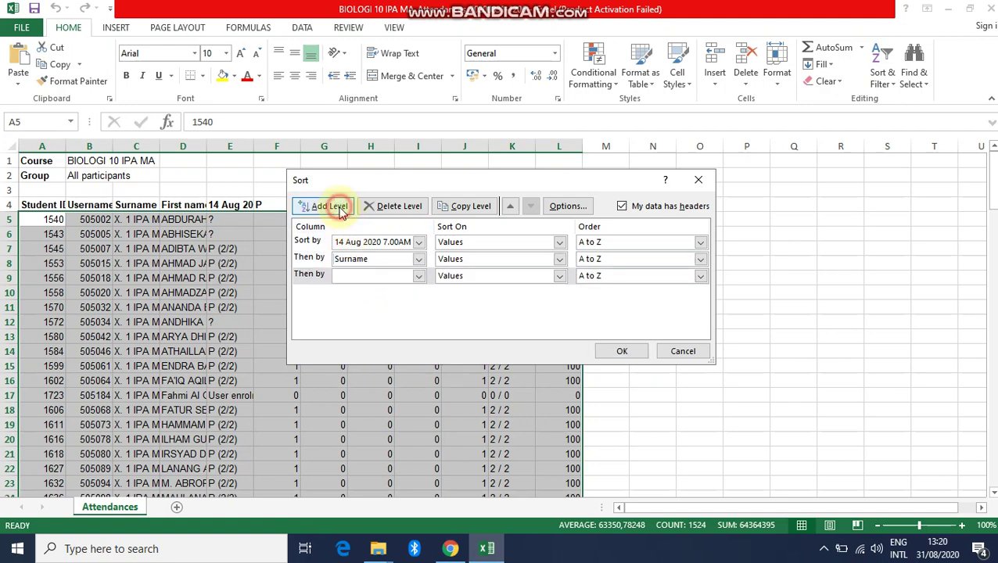
{"action": "left_click", "coordinate": [378, 276]}
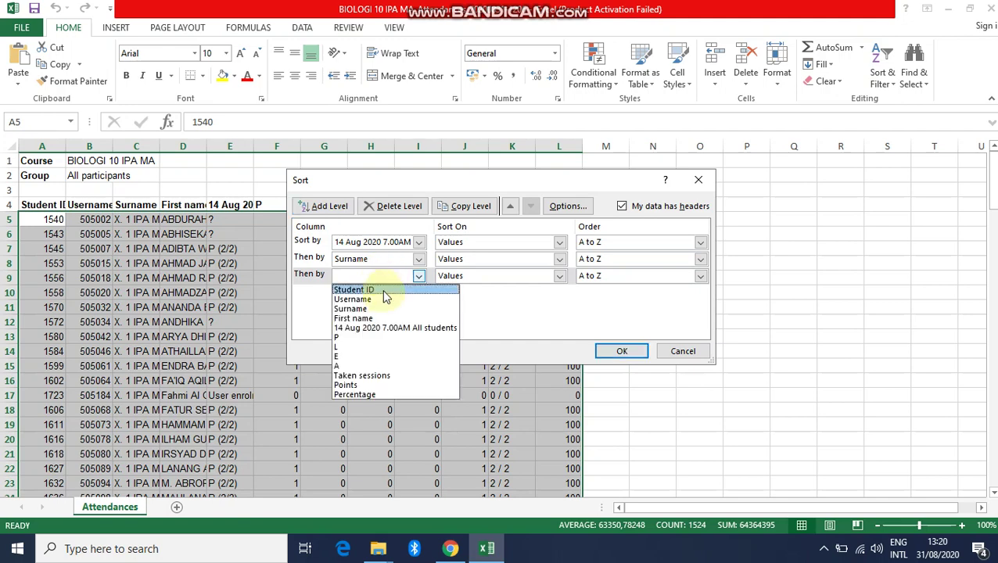
{"action": "left_click", "coordinate": [383, 317]}
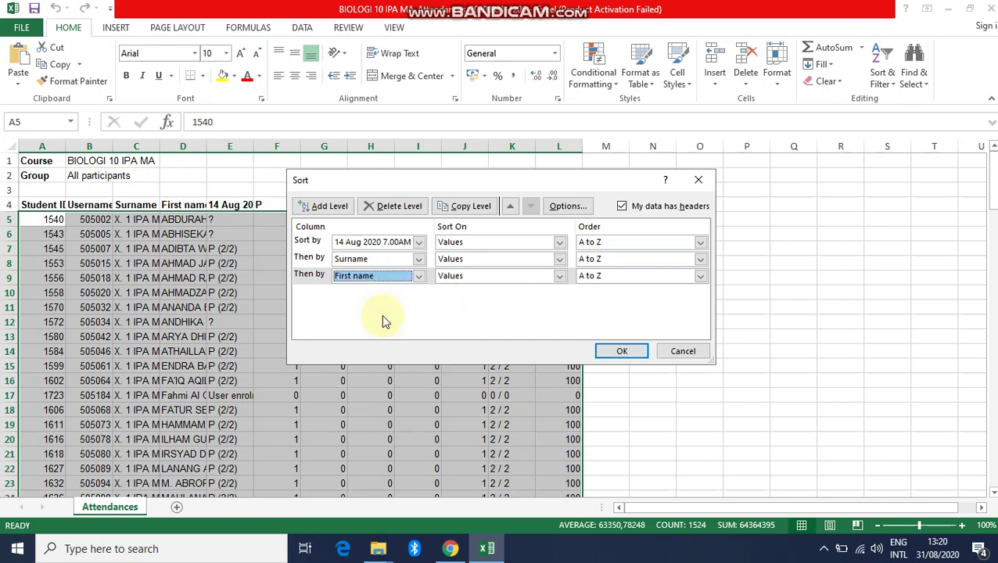
{"action": "left_click", "coordinate": [617, 352]}
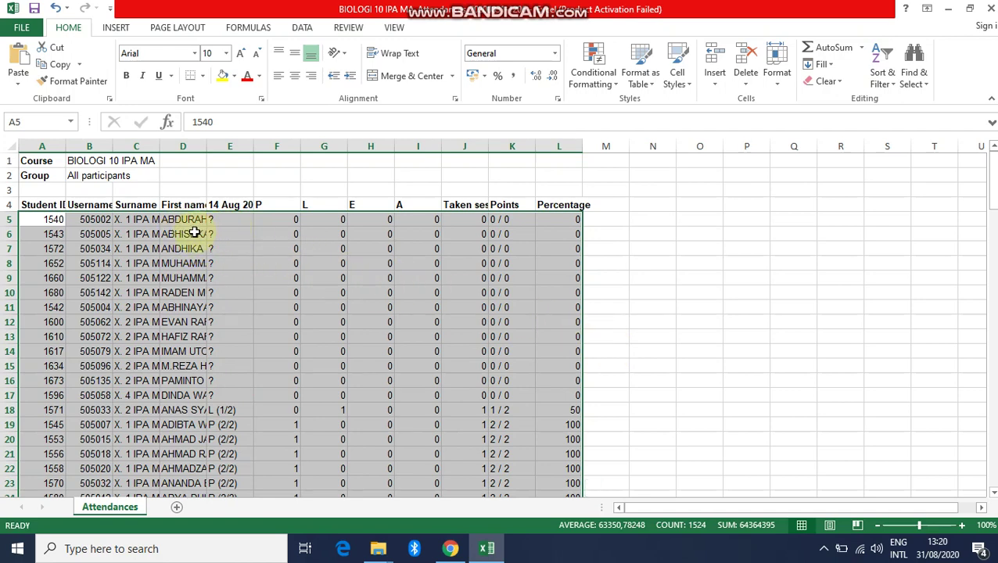
Widen the First name column to fit the full names and fill the absent X. 1 IPA students' rows A5:L10 with yellow
{"action": "left_click_drag", "start_coordinate": [206, 146], "coordinate": [307, 157]}
{"action": "left_click", "coordinate": [294, 235]}
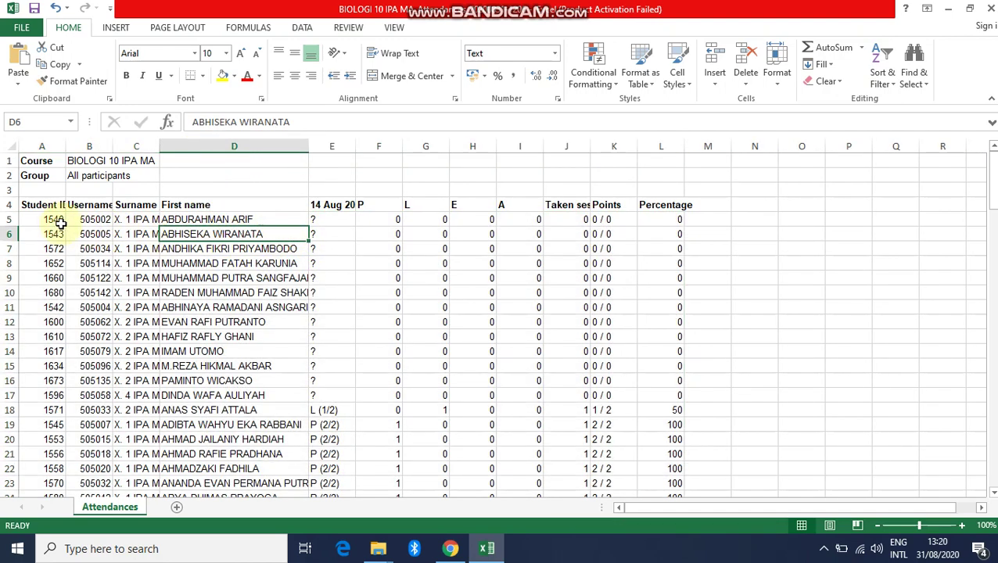
{"action": "left_click_drag", "start_coordinate": [49, 219], "coordinate": [654, 291]}
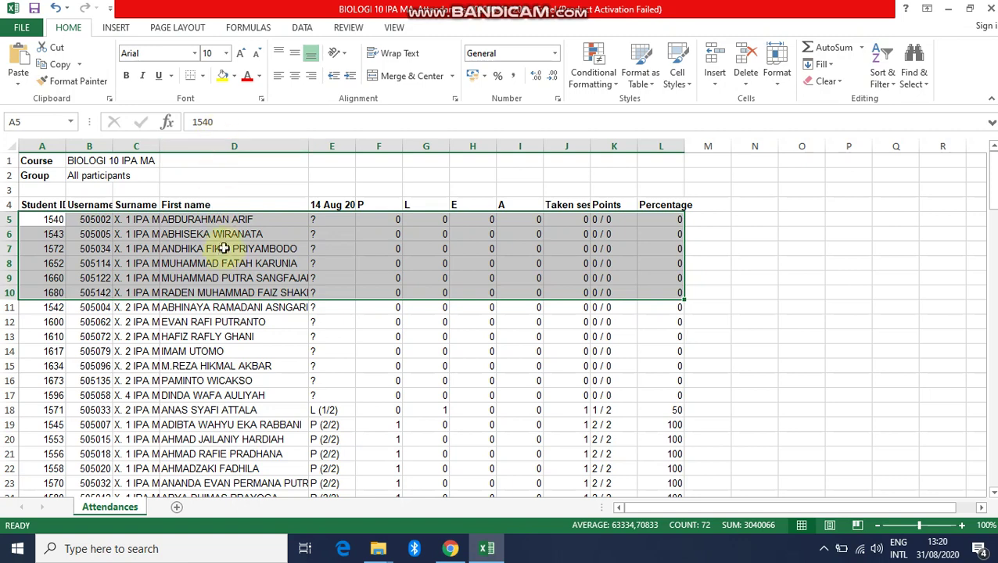
{"action": "left_click", "coordinate": [223, 76]}
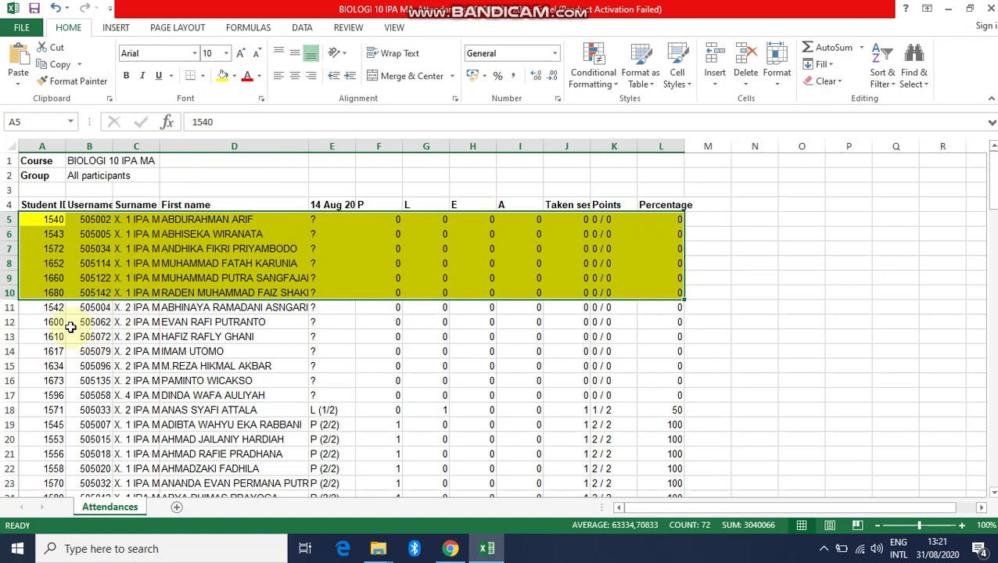
Fill the absent X. 2 IPA students' rows A11:L16 with the standard red color
{"action": "left_click_drag", "start_coordinate": [36, 311], "coordinate": [664, 376]}
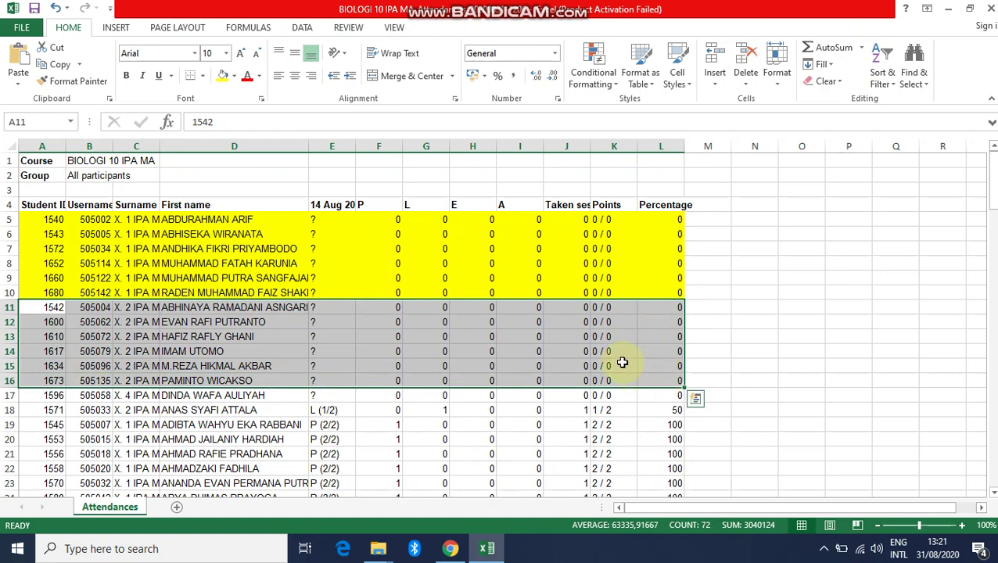
{"action": "left_click", "coordinate": [234, 76]}
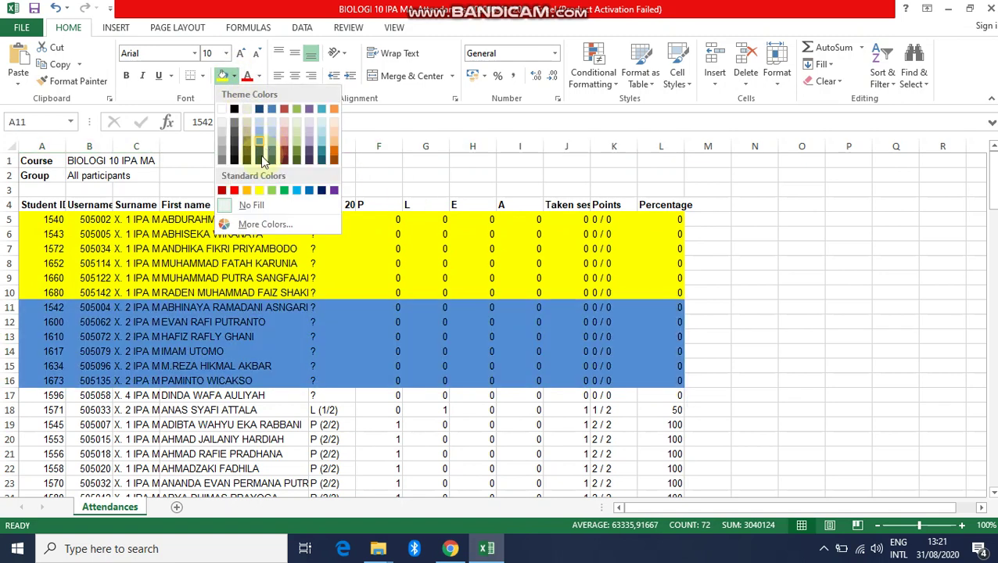
{"action": "left_click", "coordinate": [236, 192]}
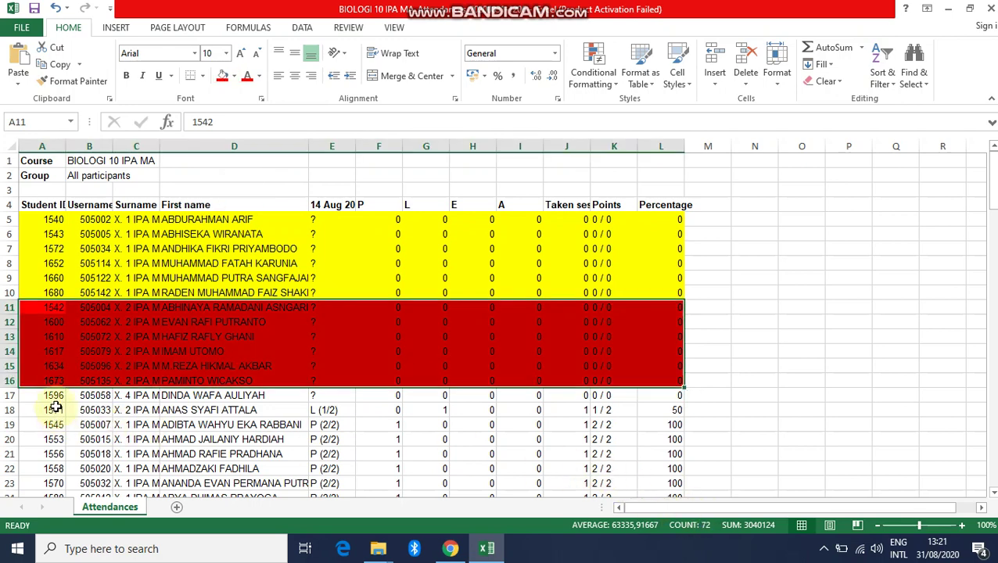
Fill the absent X. 4 IPA student's row A17:L17 with the standard light green color
{"action": "left_click_drag", "start_coordinate": [38, 397], "coordinate": [646, 395]}
{"action": "left_click", "coordinate": [235, 77]}
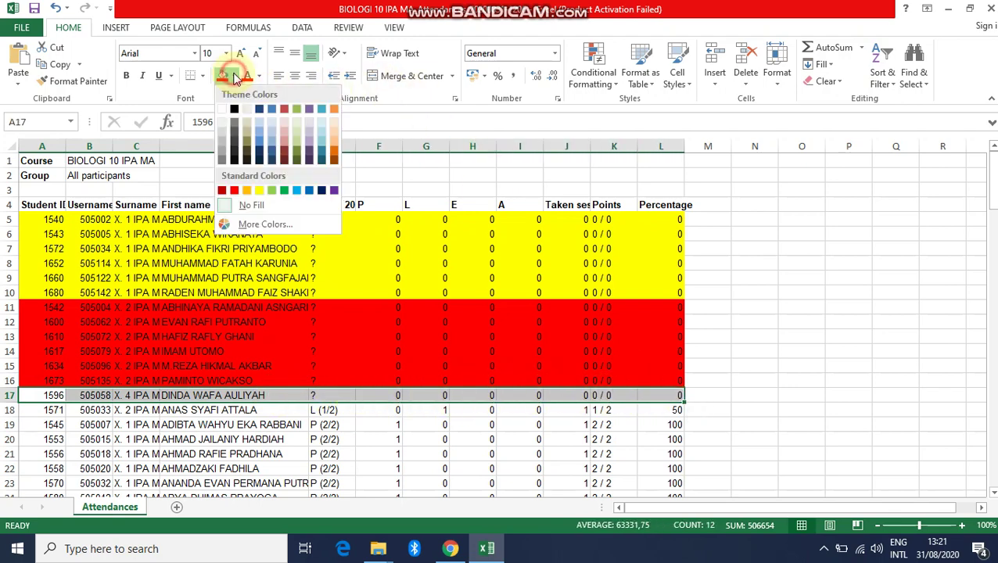
{"action": "left_click", "coordinate": [271, 191]}
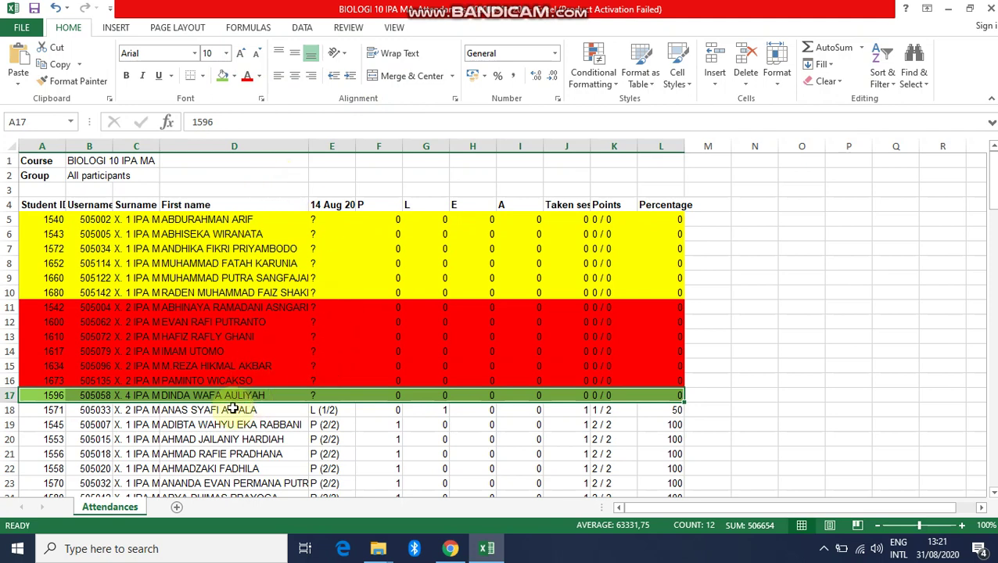
Switch to the BERITA ACARA Google Form in Chrome and start another response
{"action": "left_click", "coordinate": [452, 550]}
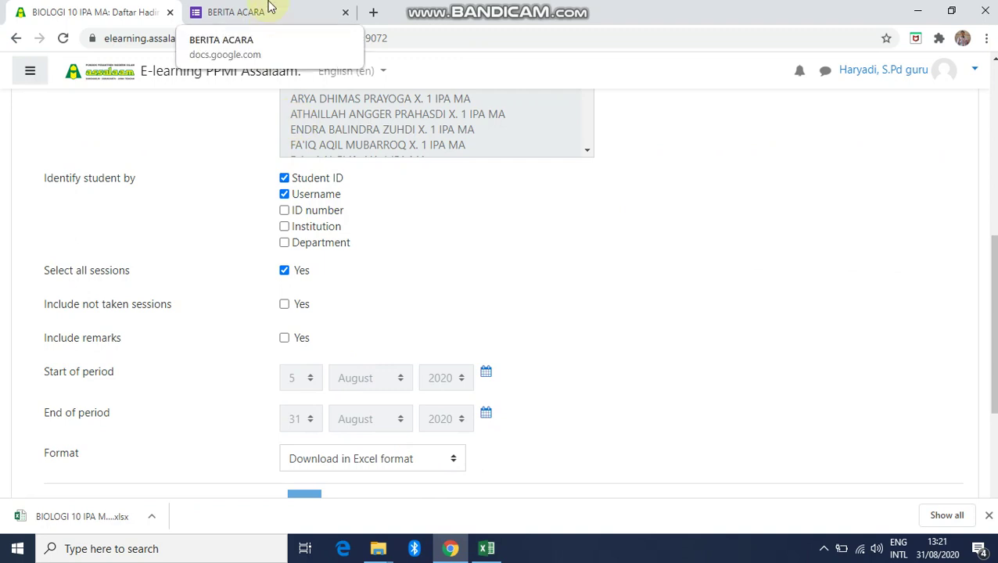
{"action": "left_click", "coordinate": [270, 9]}
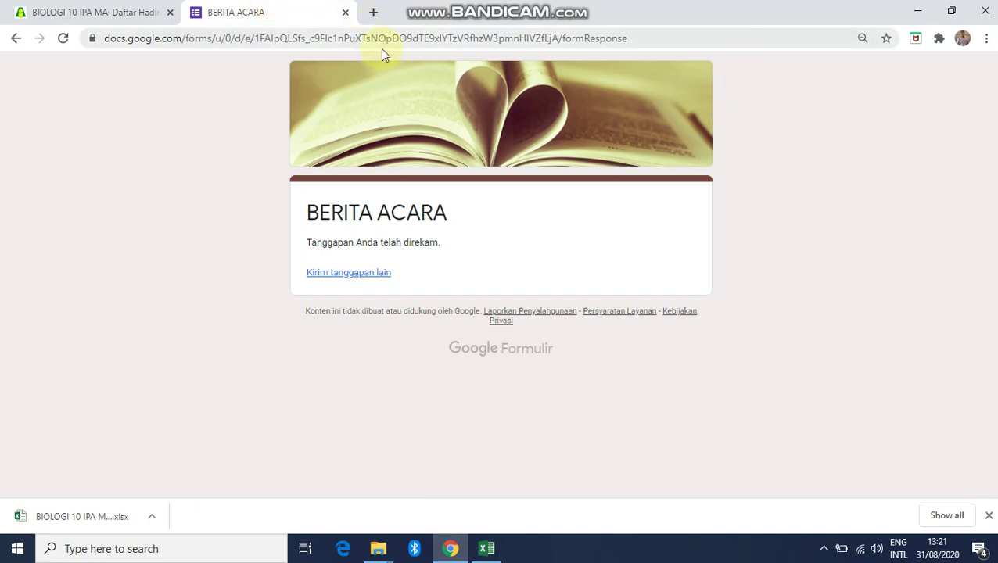
{"action": "left_click", "coordinate": [372, 274]}
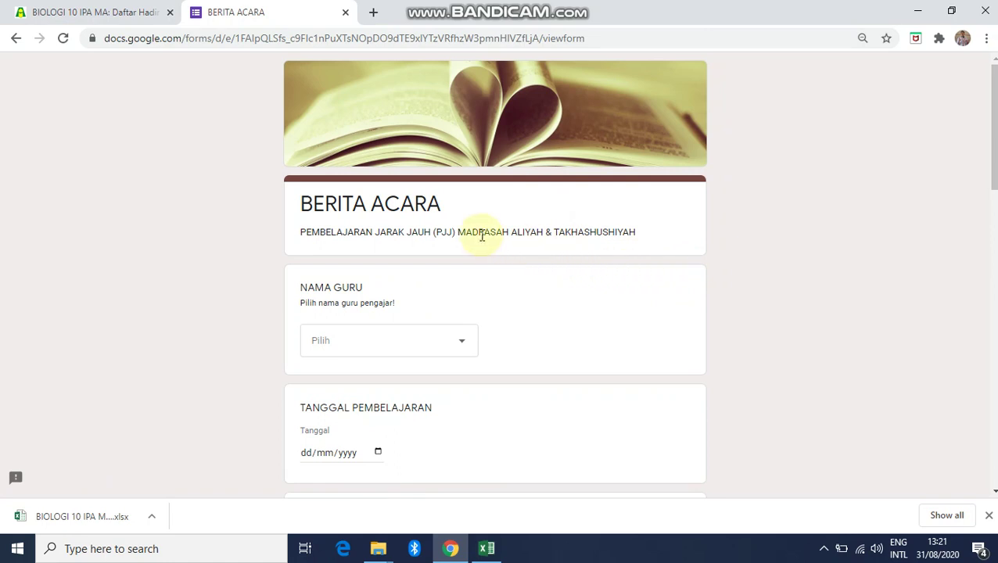
Select the teacher's own name under NAMA GURU in the form
{"action": "scroll", "coordinate": [482, 236], "scroll_direction": "down", "scroll_amount": 1}
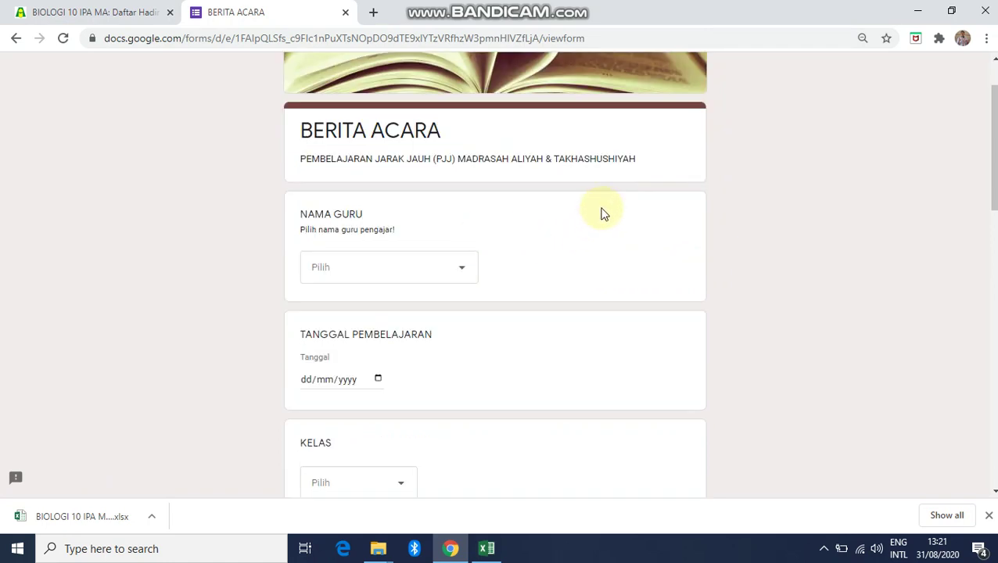
{"action": "left_click", "coordinate": [464, 275]}
{"action": "scroll", "coordinate": [407, 309], "scroll_direction": "down", "scroll_amount": 3}
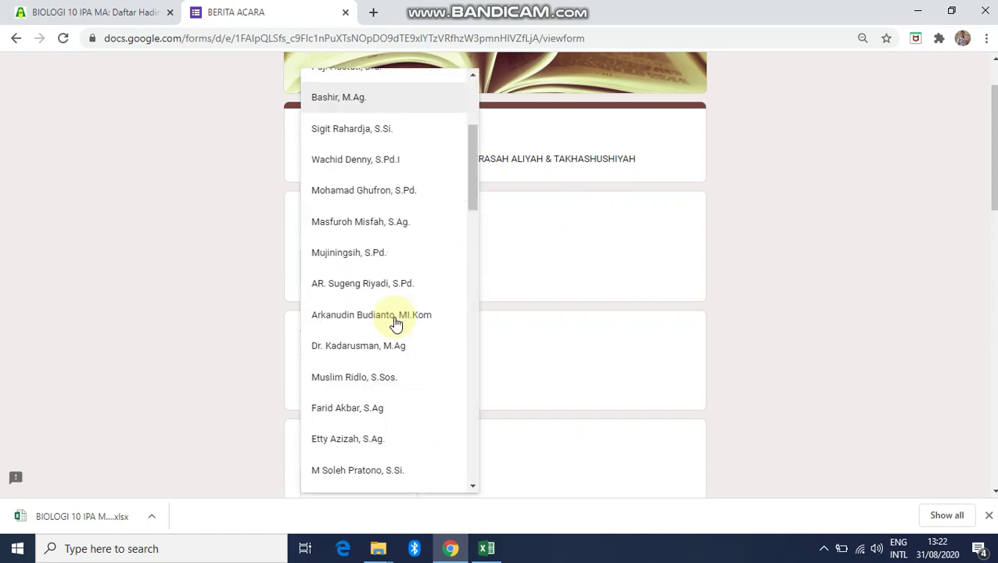
{"action": "scroll", "coordinate": [397, 323], "scroll_direction": "down", "scroll_amount": 6}
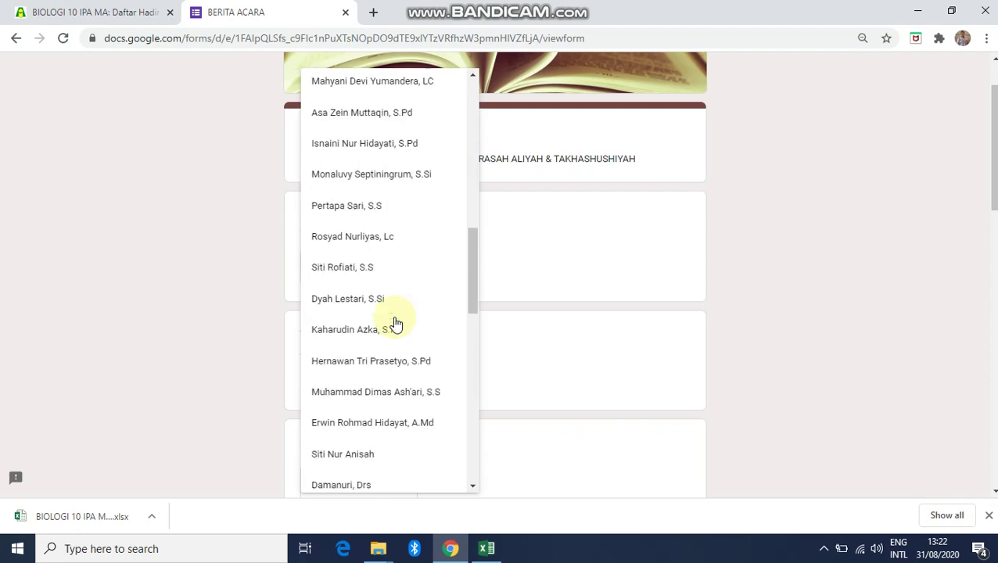
{"action": "scroll", "coordinate": [397, 323], "scroll_direction": "down", "scroll_amount": 7}
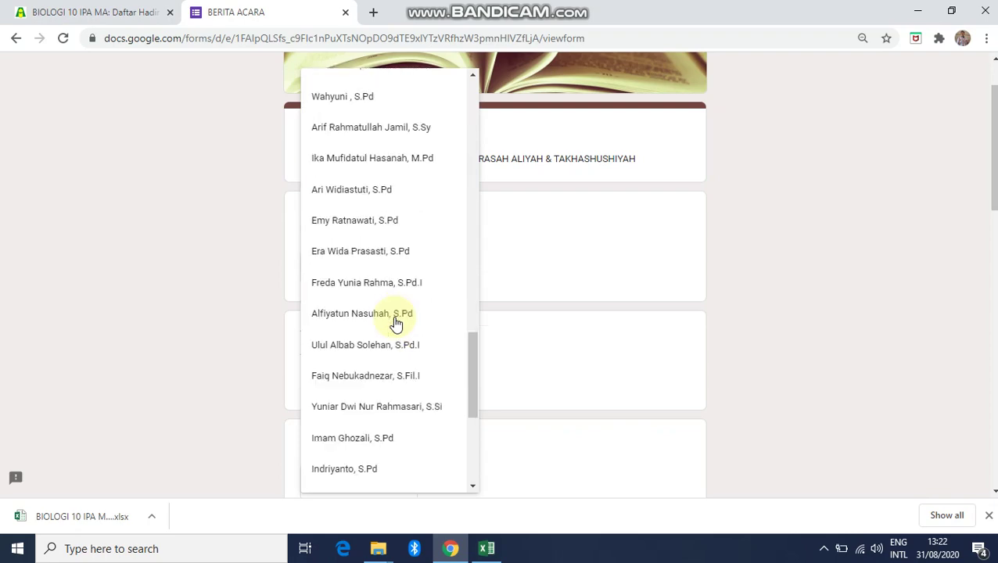
{"action": "scroll", "coordinate": [396, 323], "scroll_direction": "down", "scroll_amount": 4}
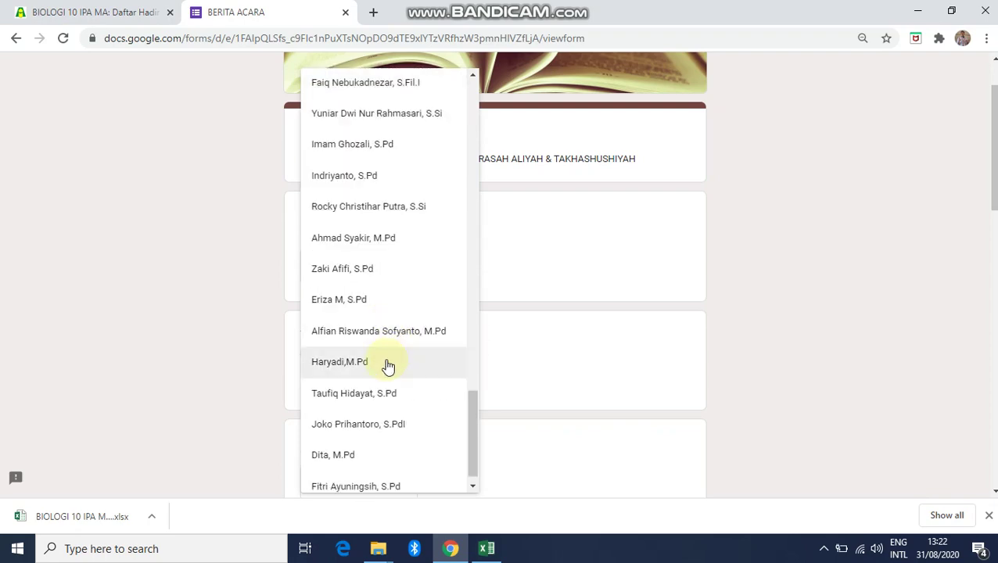
{"action": "left_click", "coordinate": [386, 362]}
Set the TANGGAL PEMBELAJARAN date to 14/08/2020
{"action": "scroll", "coordinate": [606, 309], "scroll_direction": "down", "scroll_amount": 1}
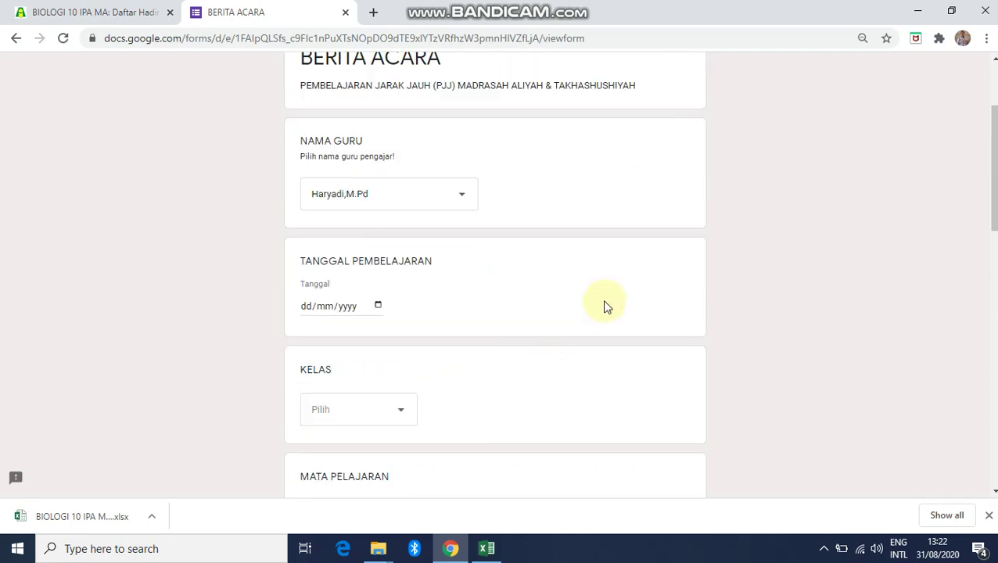
{"action": "scroll", "coordinate": [606, 307], "scroll_direction": "down", "scroll_amount": 1}
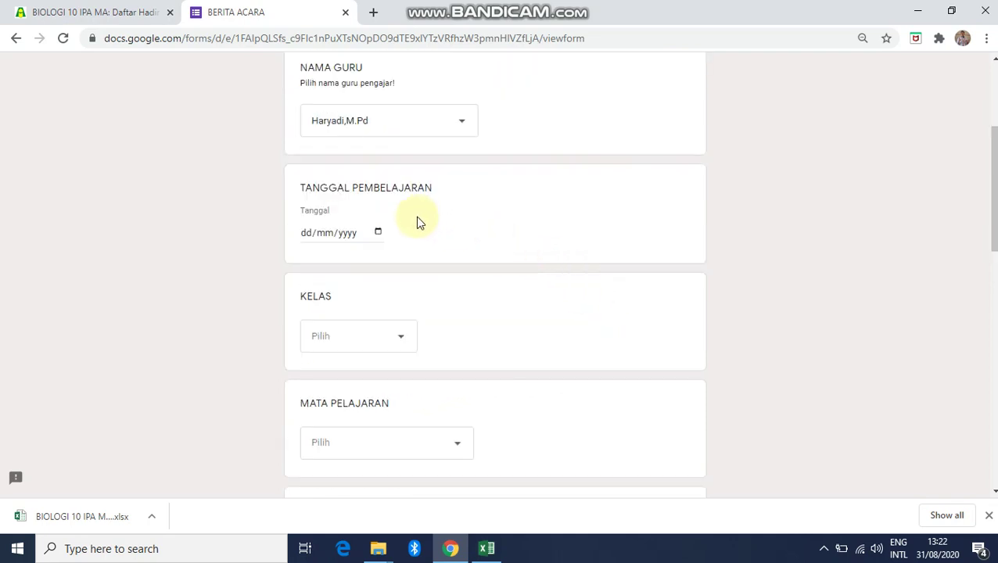
{"action": "left_click", "coordinate": [379, 232]}
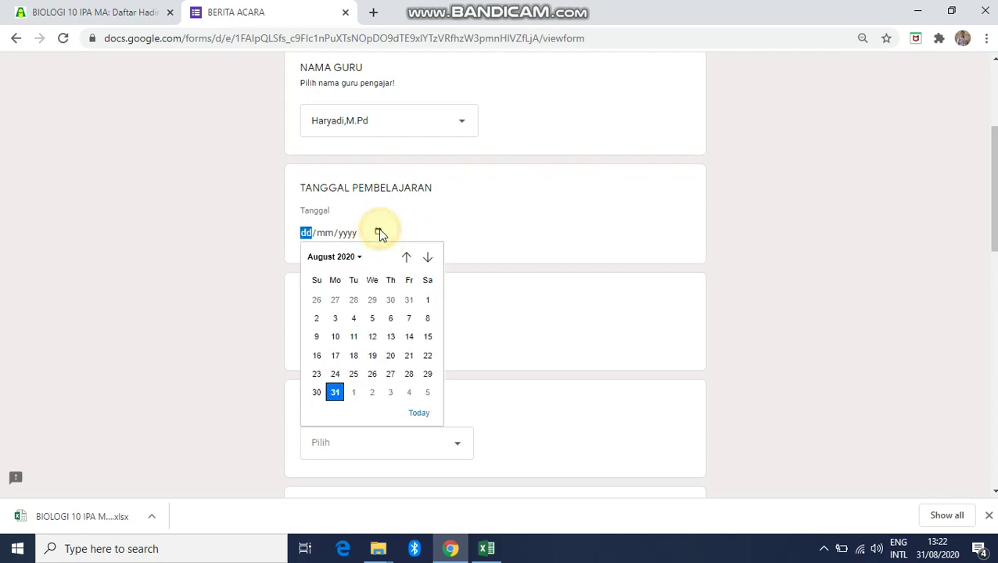
{"action": "left_click", "coordinate": [410, 338]}
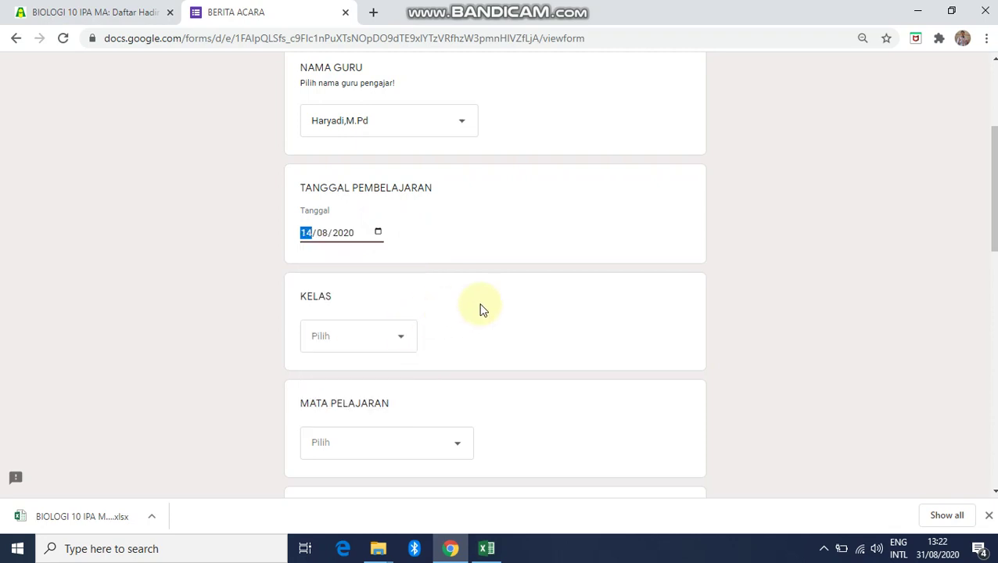
Set KELAS to X IPA 1 and MATA PELAJARAN to Biologi
{"action": "scroll", "coordinate": [495, 308], "scroll_direction": "down", "scroll_amount": 2}
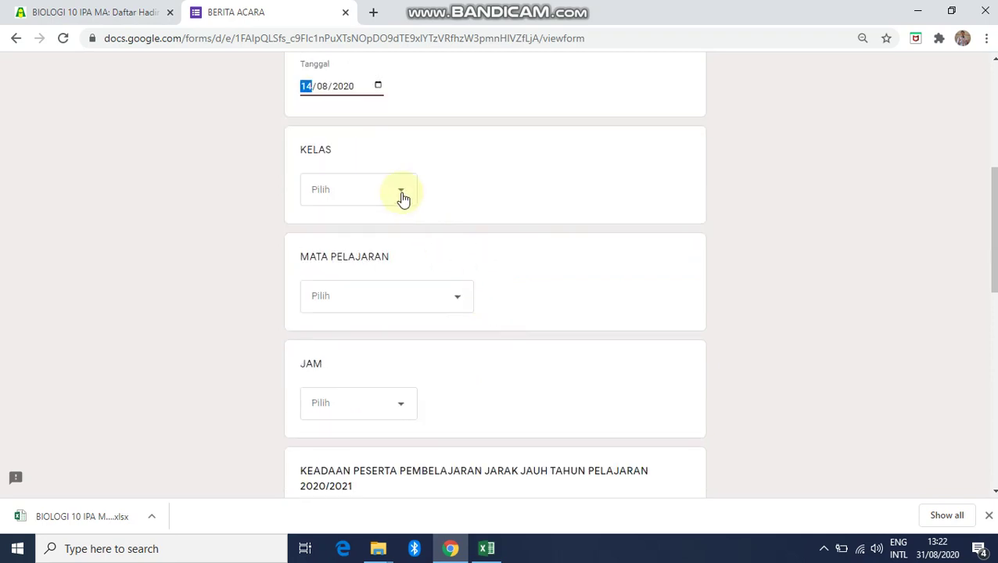
{"action": "left_click", "coordinate": [403, 197]}
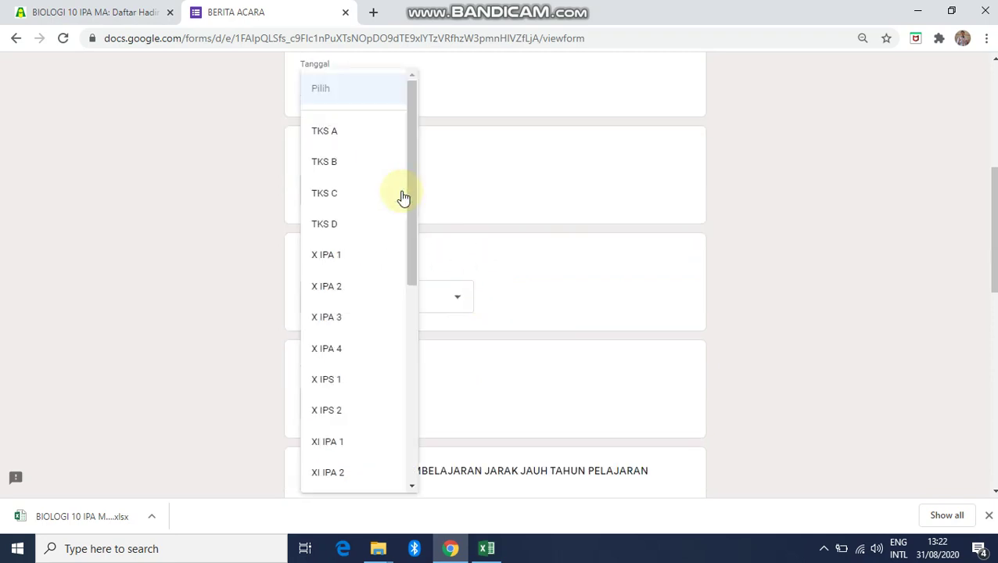
{"action": "left_click", "coordinate": [372, 264]}
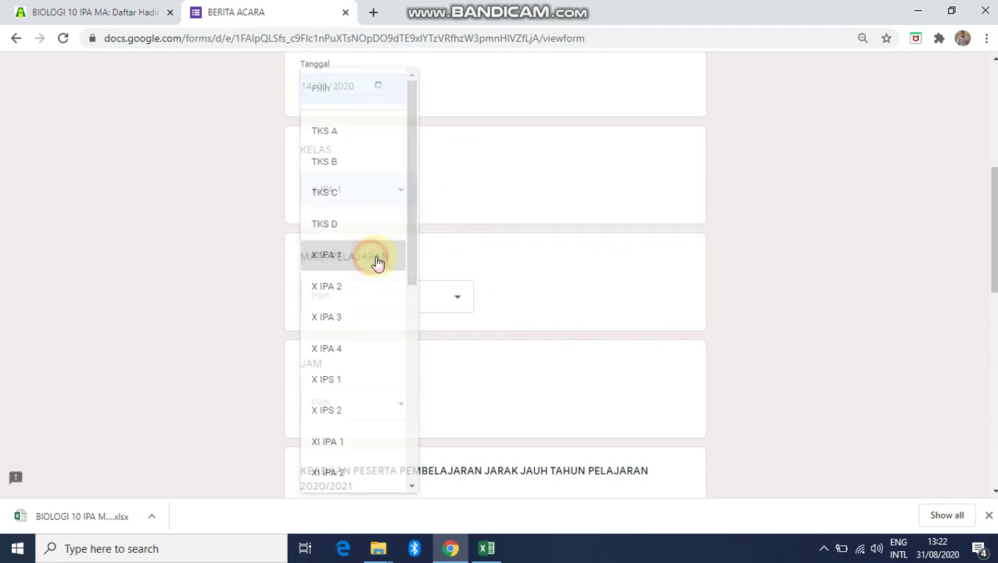
{"action": "scroll", "coordinate": [548, 250], "scroll_direction": "down", "scroll_amount": 1}
{"action": "left_click", "coordinate": [465, 238]}
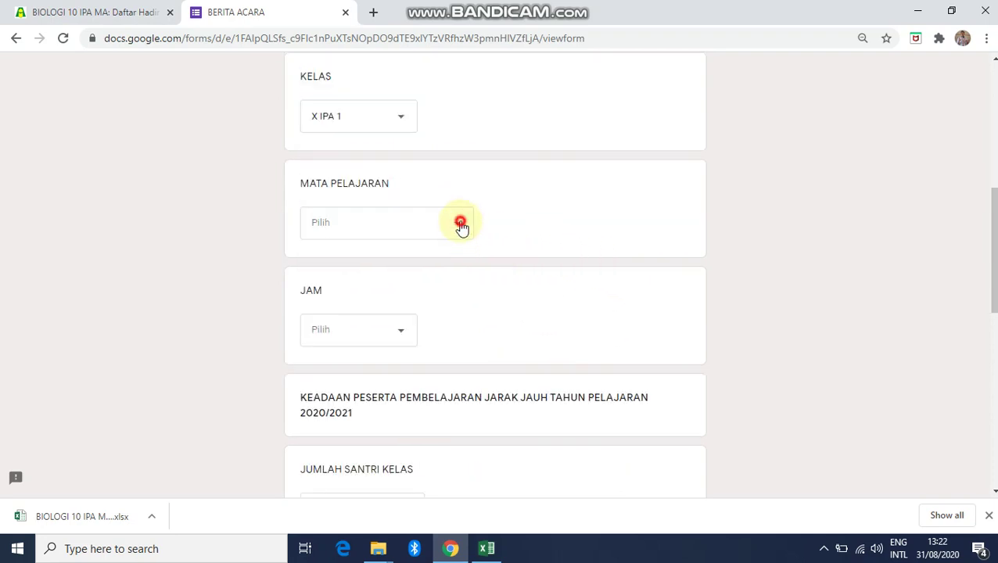
{"action": "left_click", "coordinate": [368, 385]}
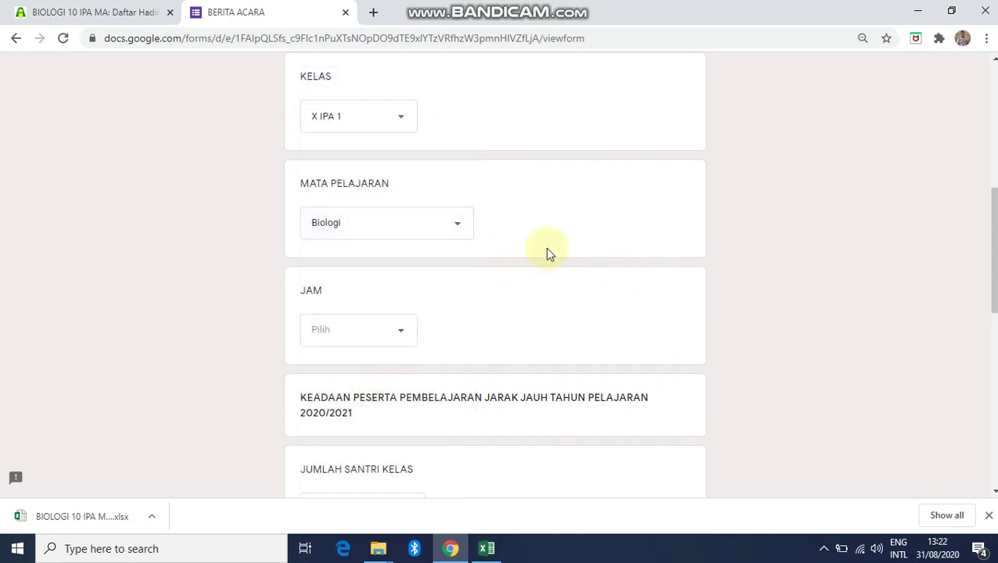
Set JAM to KEDUA and JUMLAH SANTRI KELAS to X. 1 IPA (35 anak)
{"action": "scroll", "coordinate": [516, 246], "scroll_direction": "down", "scroll_amount": 1}
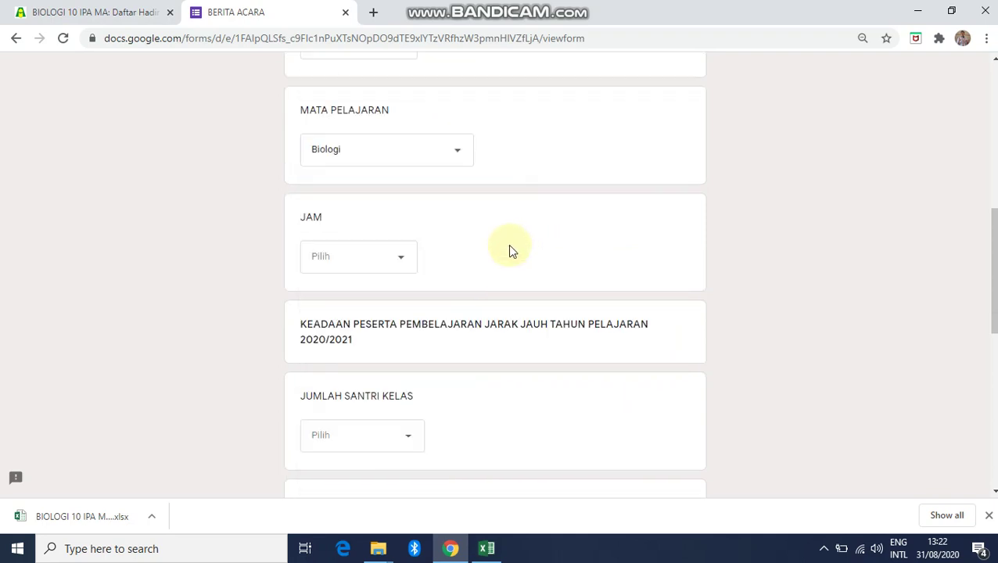
{"action": "left_click", "coordinate": [403, 261]}
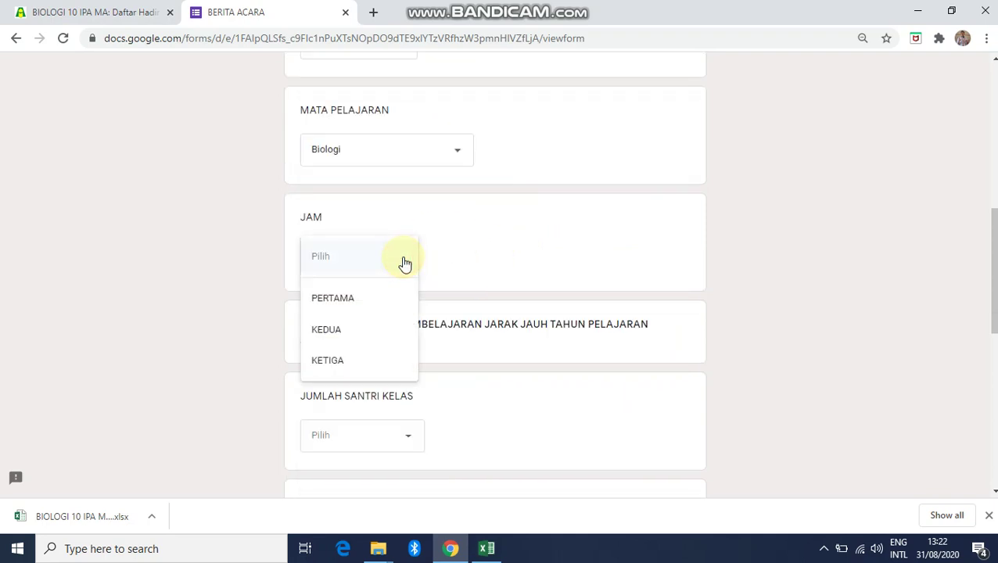
{"action": "left_click", "coordinate": [355, 330]}
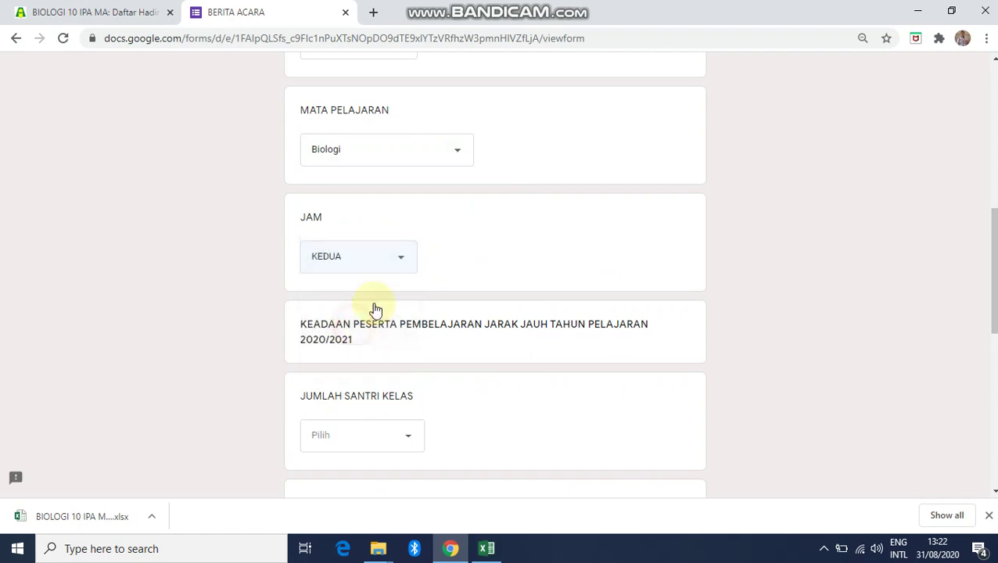
{"action": "scroll", "coordinate": [703, 244], "scroll_direction": "down", "scroll_amount": 2}
{"action": "scroll", "coordinate": [702, 244], "scroll_direction": "down", "scroll_amount": 1}
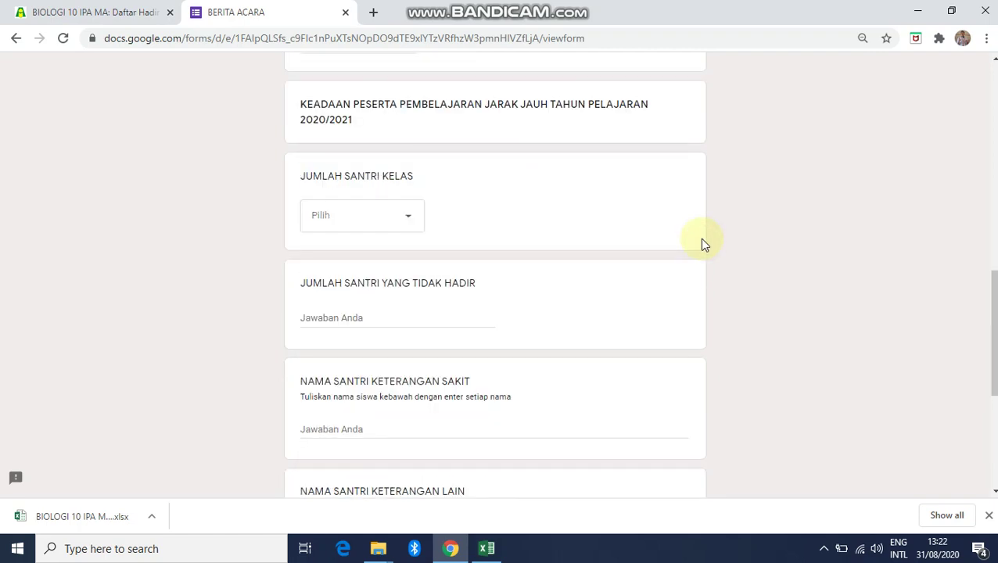
{"action": "left_click", "coordinate": [409, 223]}
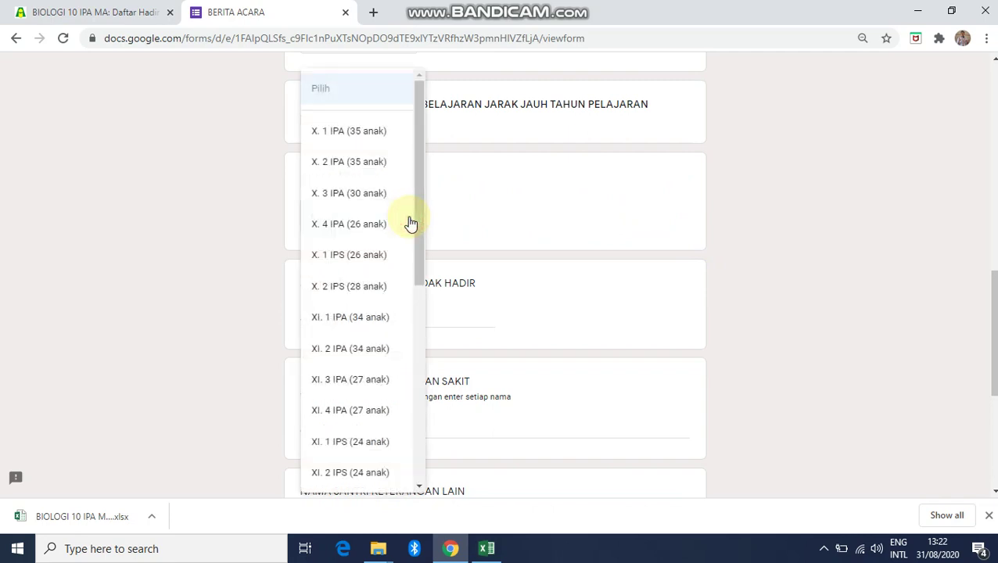
{"action": "left_click", "coordinate": [393, 135]}
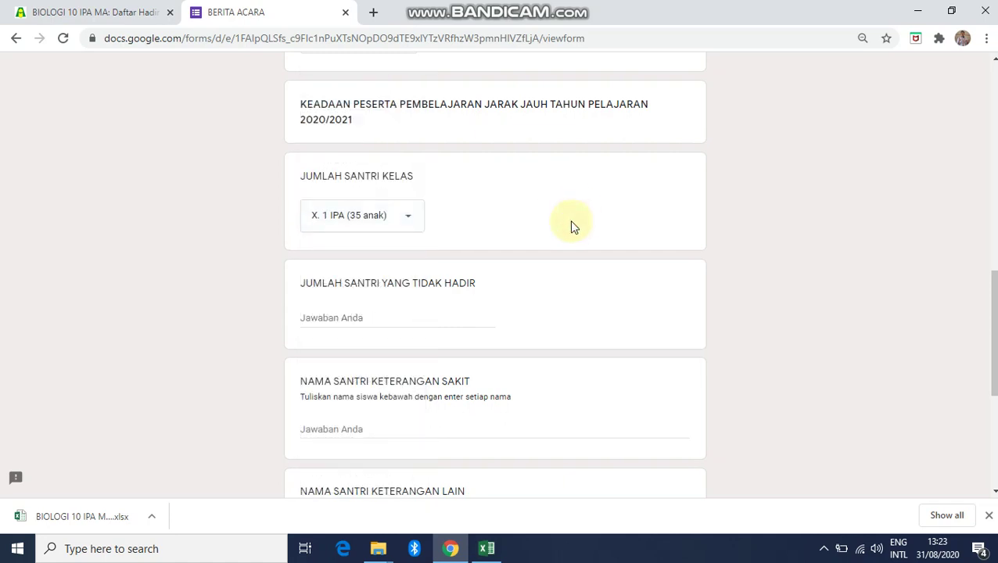
Count the absent X. 1 IPA students in D5:D10 of the Excel workbook and enter 6 for JUMLAH SANTRI YANG TIDAK HADIR in the form
{"action": "scroll", "coordinate": [571, 227], "scroll_direction": "down", "scroll_amount": 1}
{"action": "scroll", "coordinate": [572, 226], "scroll_direction": "down", "scroll_amount": 1}
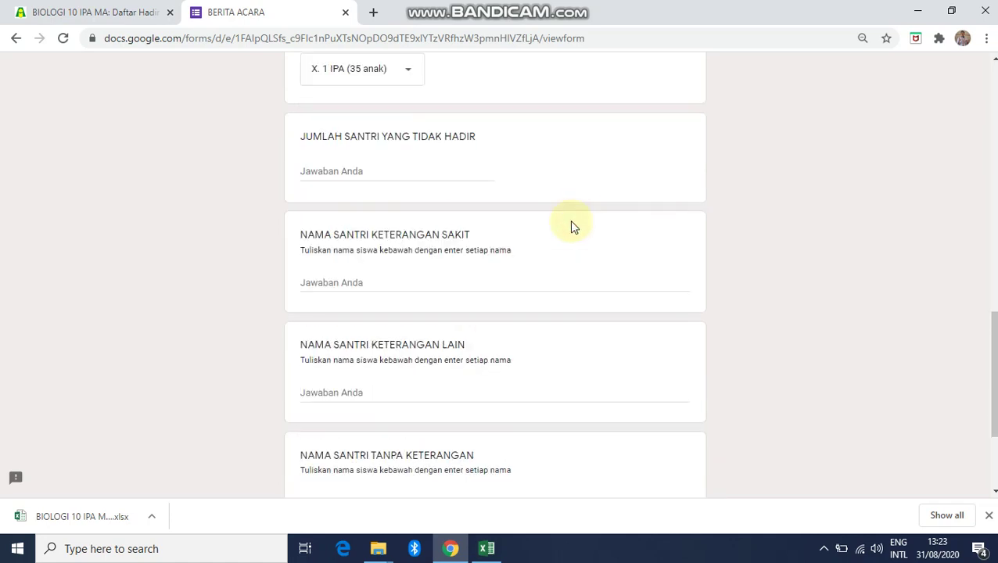
{"action": "left_click", "coordinate": [433, 173]}
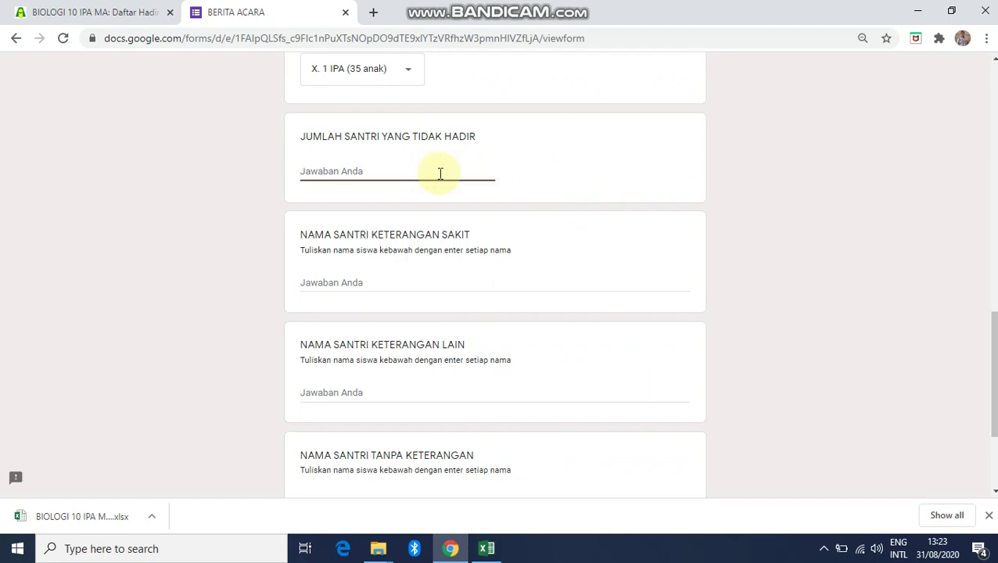
{"action": "left_click", "coordinate": [487, 550]}
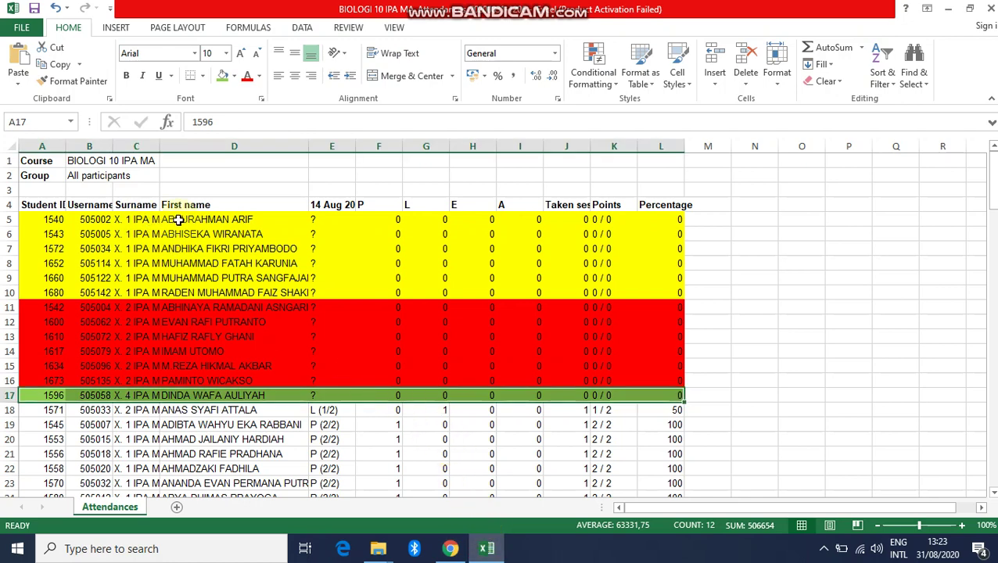
{"action": "left_click_drag", "start_coordinate": [202, 220], "coordinate": [227, 294]}
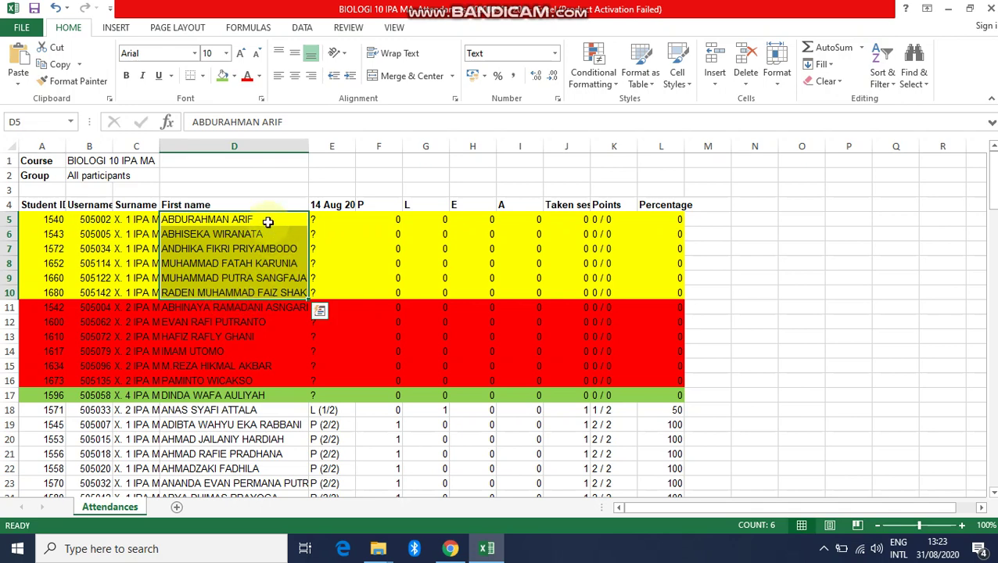
{"action": "left_click", "coordinate": [450, 549]}
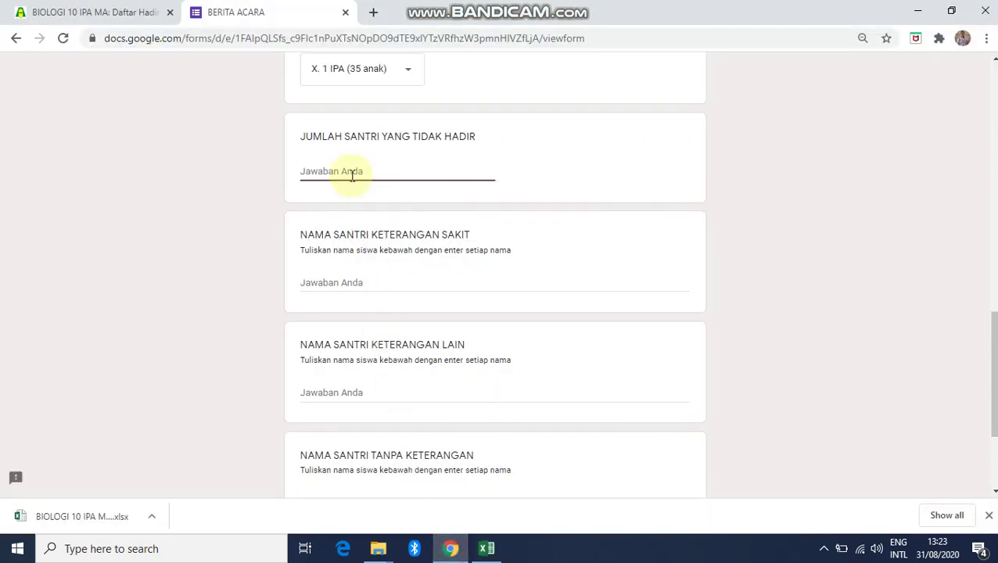
{"action": "type", "text": "6"}
Leave NAMA SANTRI KETERANGAN SAKIT and KETERANGAN LAIN blank and place the cursor in the NAMA SANTRI TANPA KETERANGAN answer
{"action": "scroll", "coordinate": [481, 275], "scroll_direction": "down", "scroll_amount": 1}
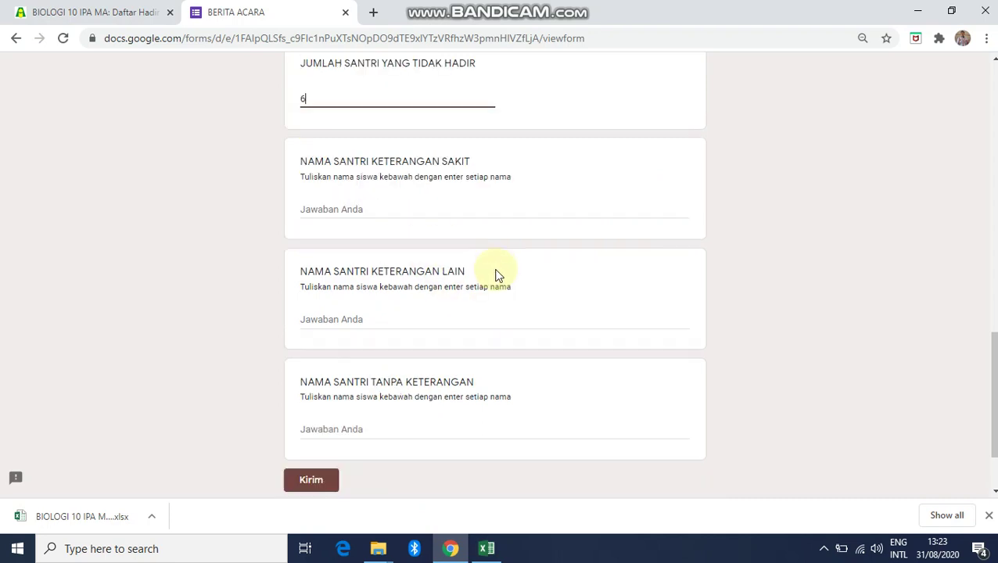
{"action": "left_click", "coordinate": [589, 203]}
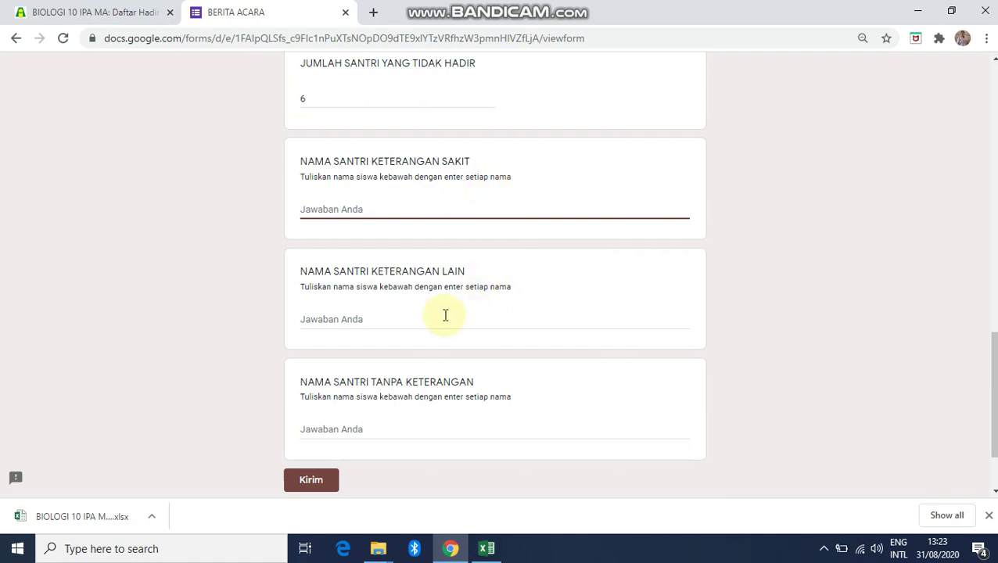
{"action": "scroll", "coordinate": [501, 327], "scroll_direction": "down", "scroll_amount": 1}
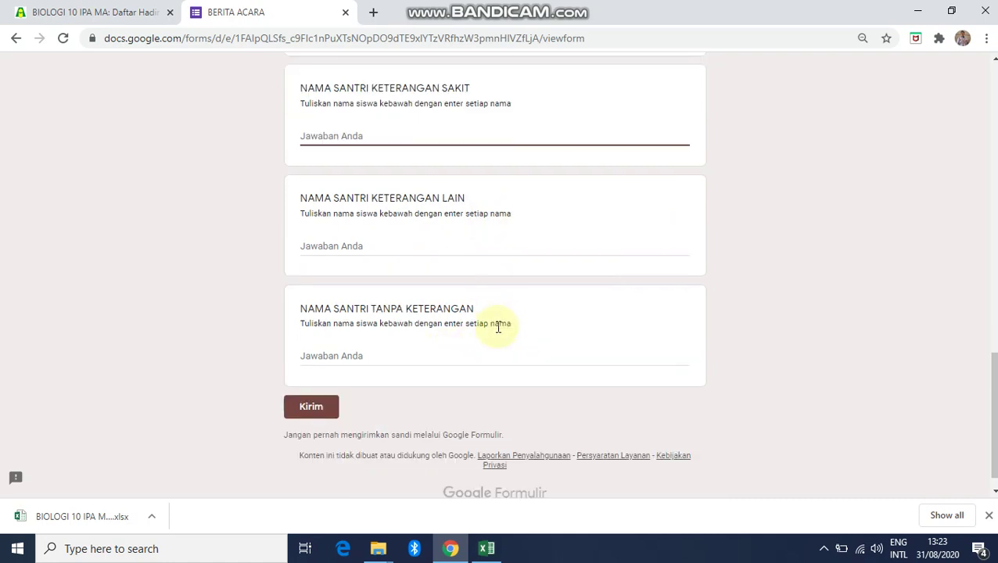
{"action": "left_click", "coordinate": [455, 350]}
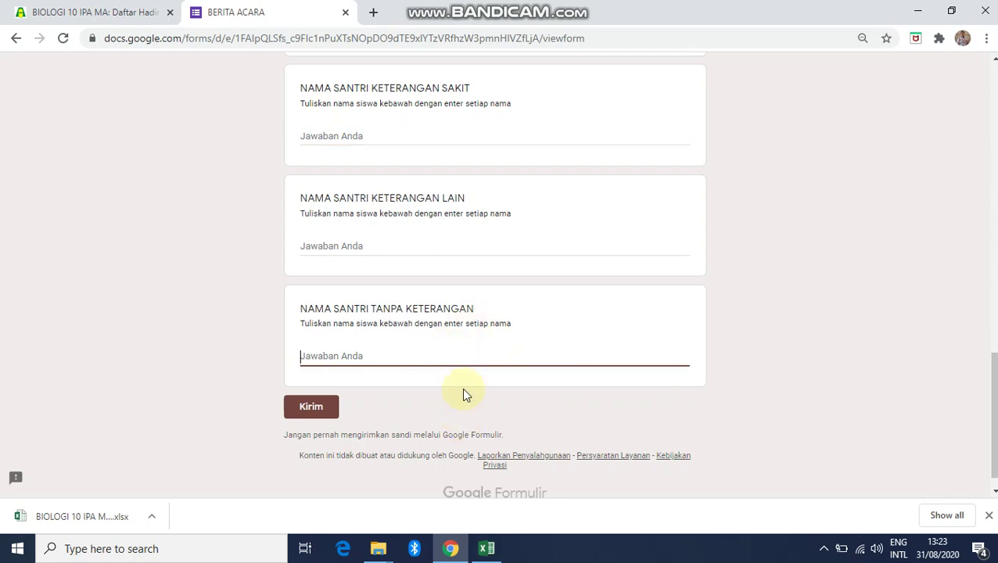
{"action": "mouse_move", "coordinate": [496, 555]}
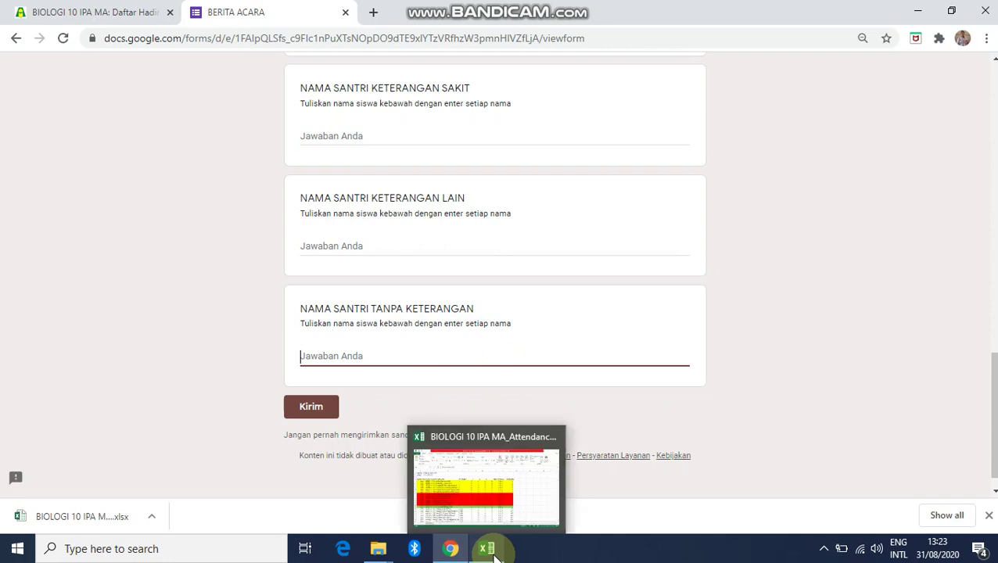
{"action": "left_click", "coordinate": [438, 352]}
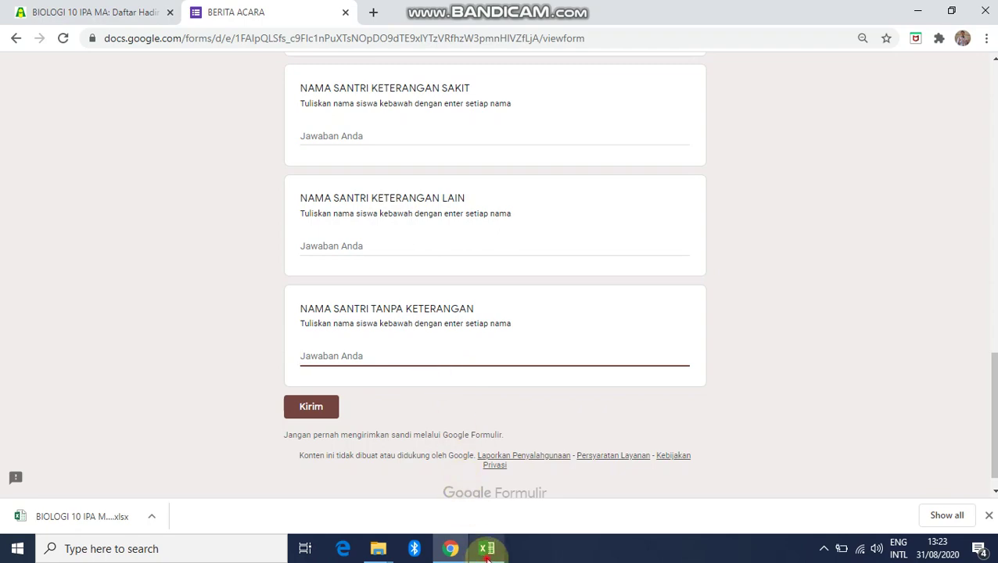
Switch to the Excel workbook and copy the absent X. 1 IPA students' names in D5:D10
{"action": "left_click", "coordinate": [487, 552]}
{"action": "left_click", "coordinate": [215, 233]}
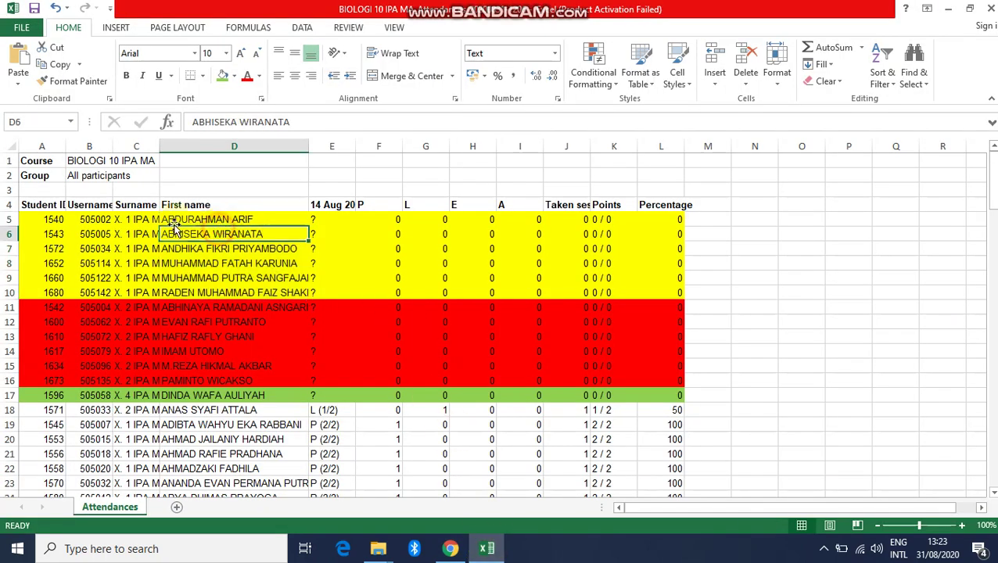
{"action": "left_click_drag", "start_coordinate": [173, 221], "coordinate": [203, 289]}
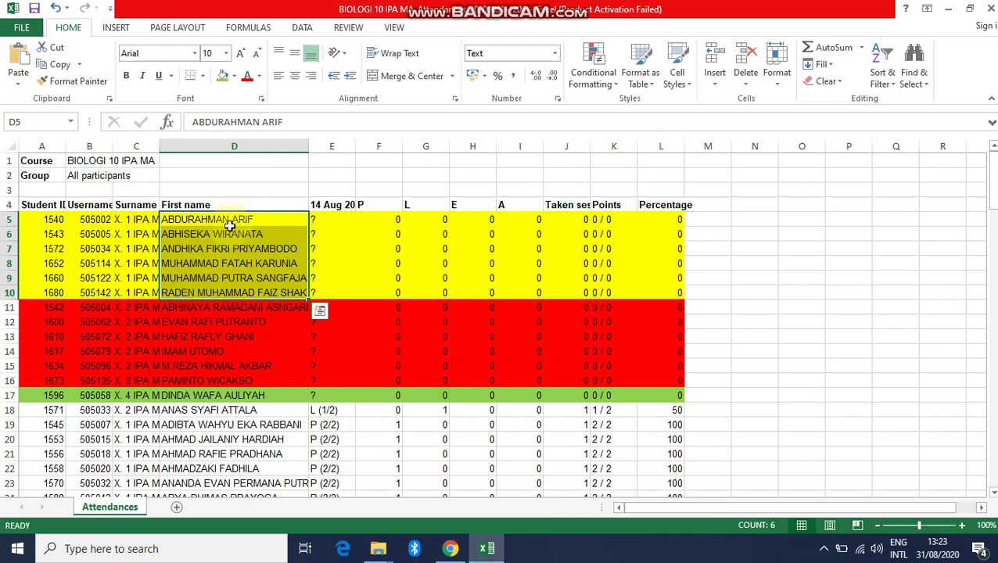
{"action": "left_click_drag", "start_coordinate": [232, 224], "coordinate": [241, 286]}
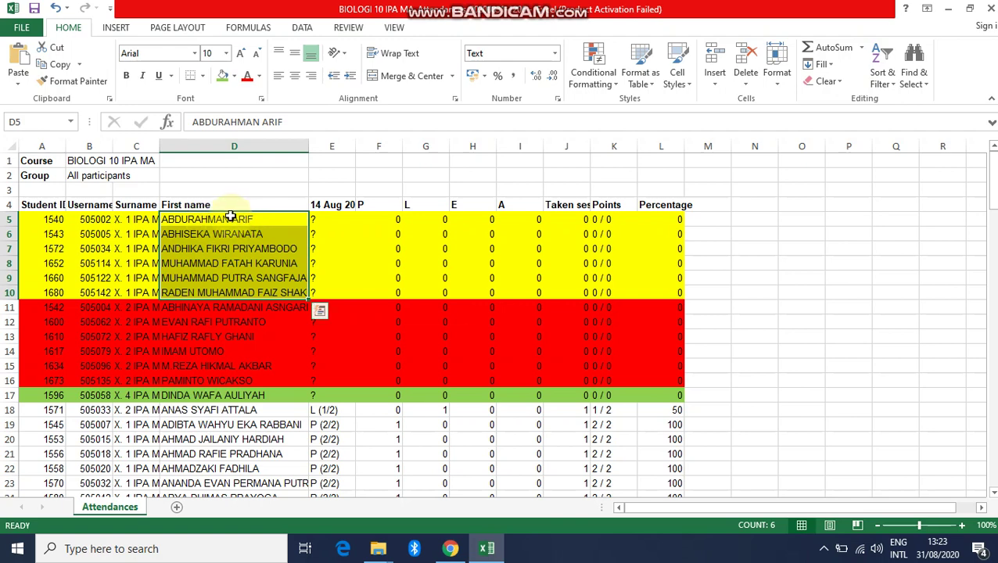
{"action": "key", "text": "ctrl+q"}
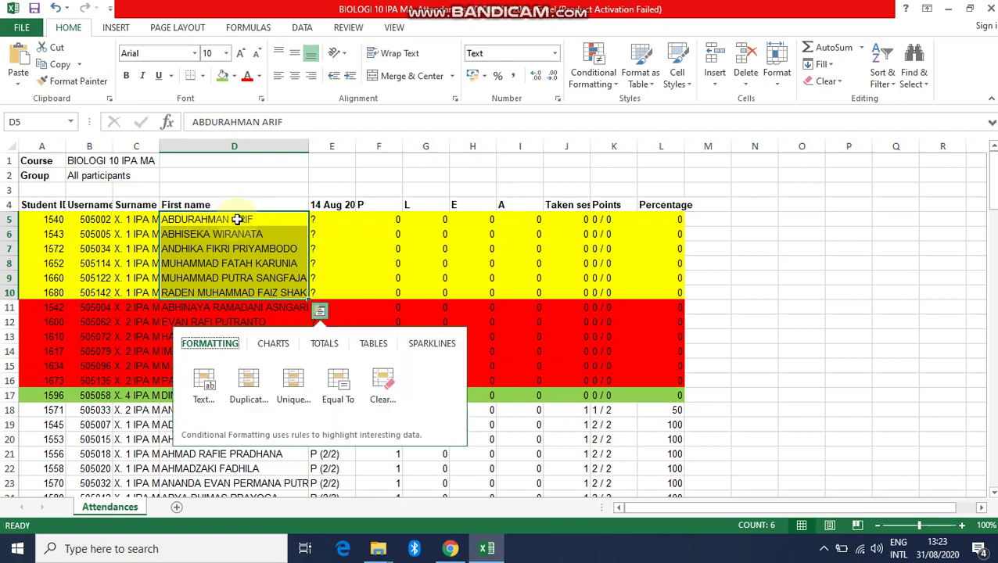
{"action": "right_click", "coordinate": [237, 220]}
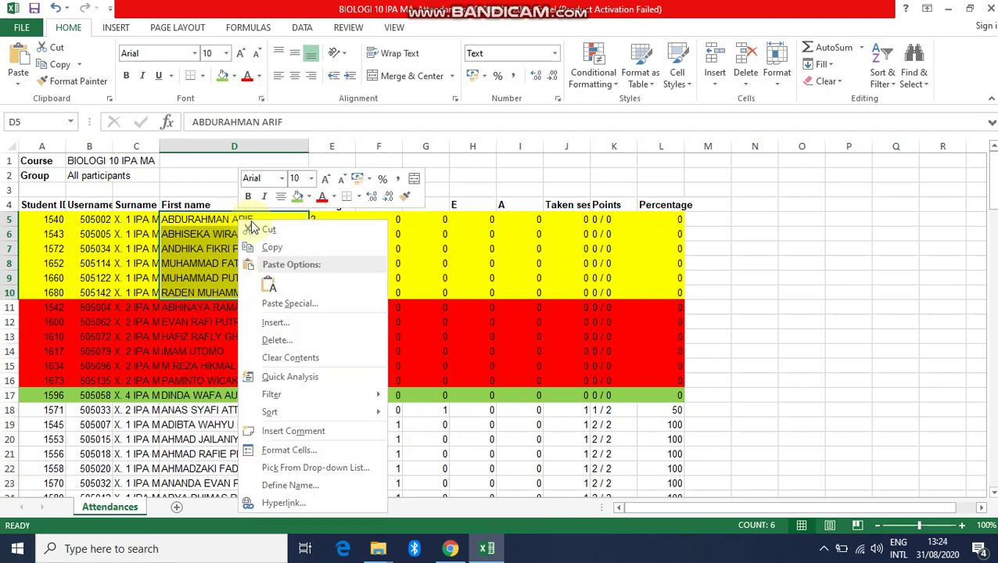
{"action": "left_click", "coordinate": [270, 245]}
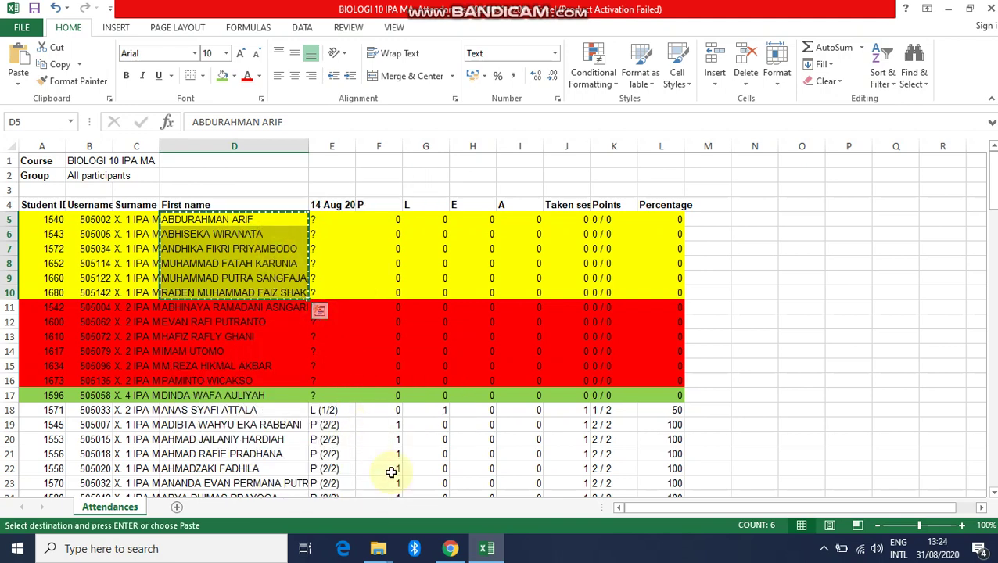
Return to the form in Chrome, paste the copied student names into NAMA SANTRI TANPA KETERANGAN and submit the form
{"action": "left_click", "coordinate": [449, 550]}
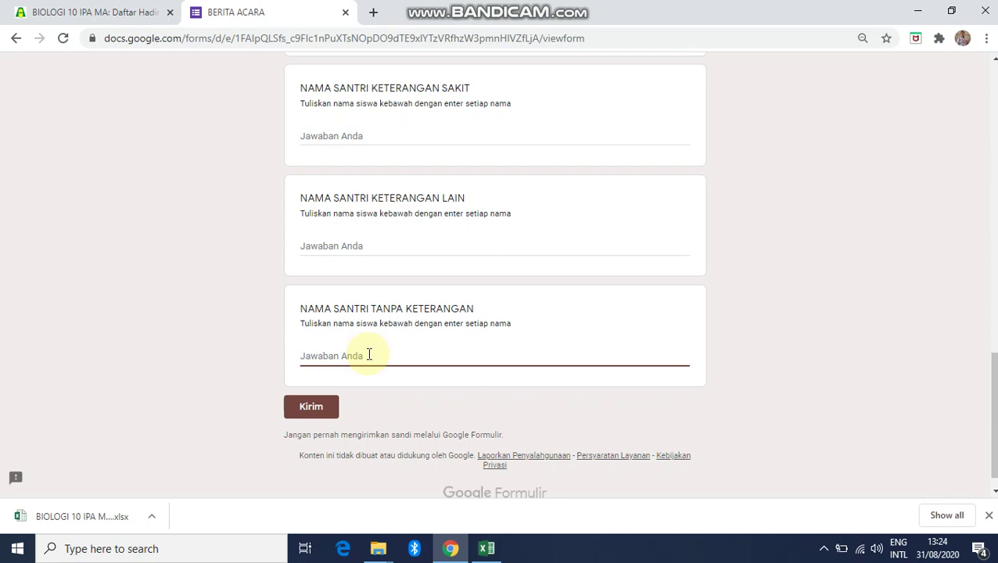
{"action": "right_click", "coordinate": [370, 356]}
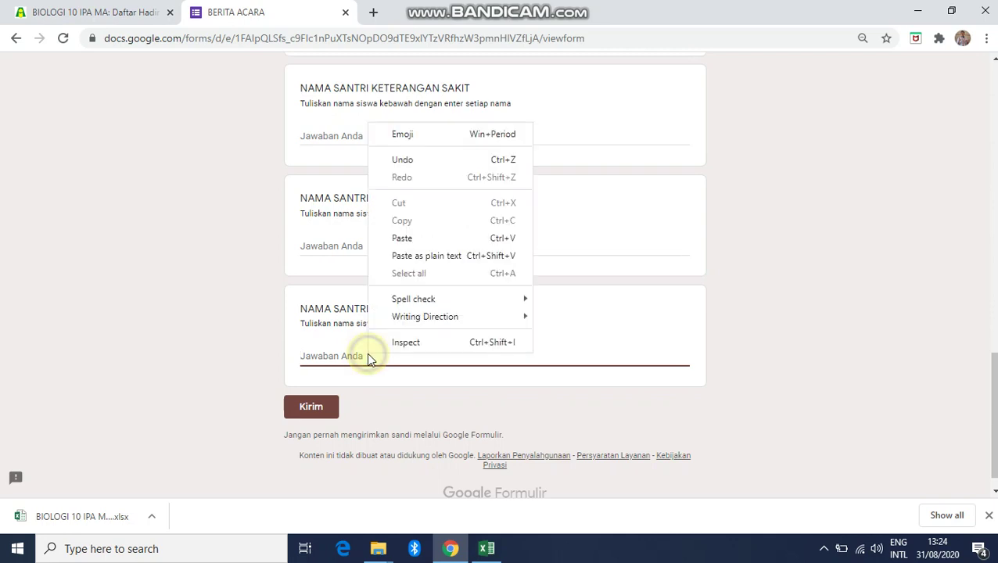
{"action": "left_click", "coordinate": [415, 238]}
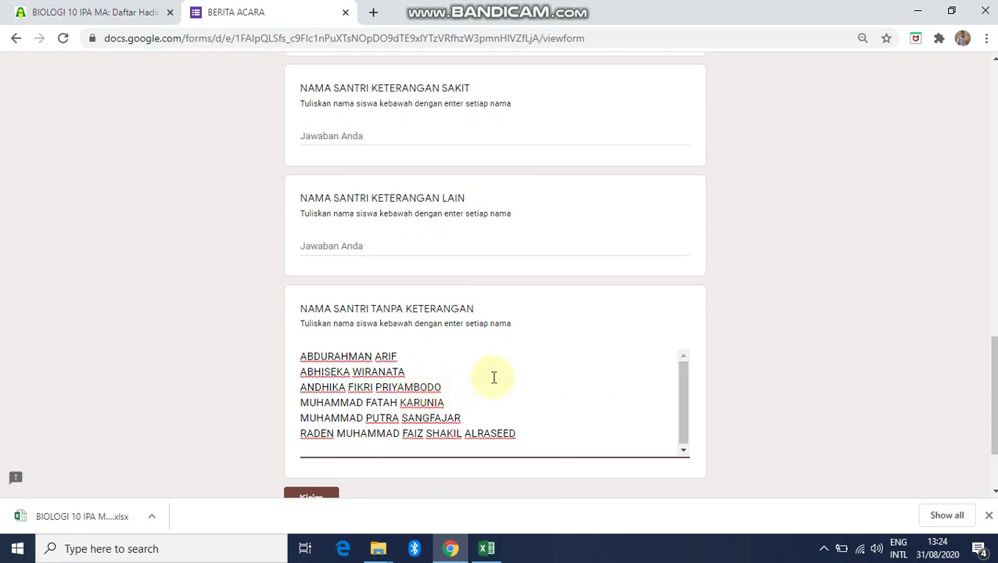
{"action": "scroll", "coordinate": [485, 389], "scroll_direction": "down", "scroll_amount": 1}
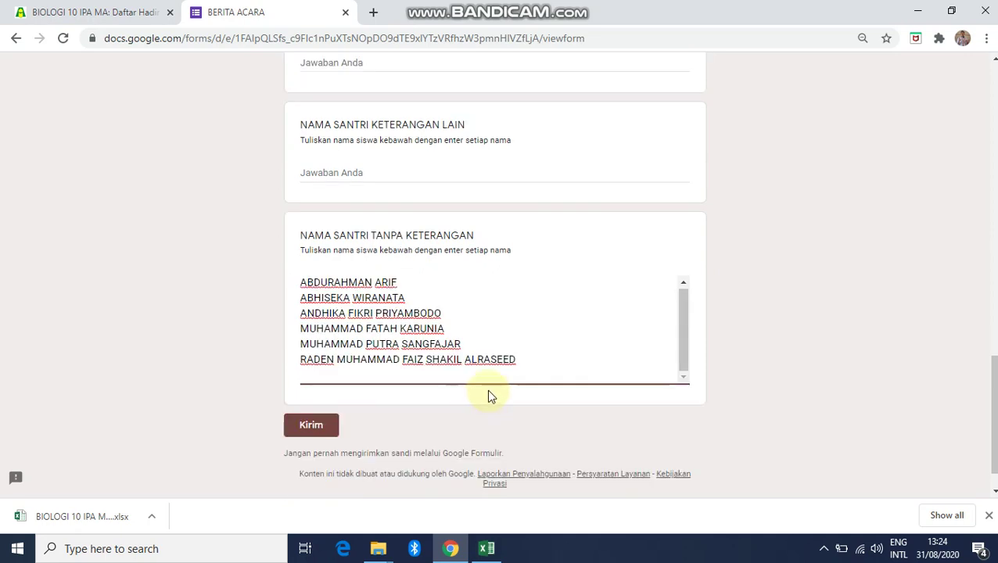
{"action": "left_click", "coordinate": [307, 425]}
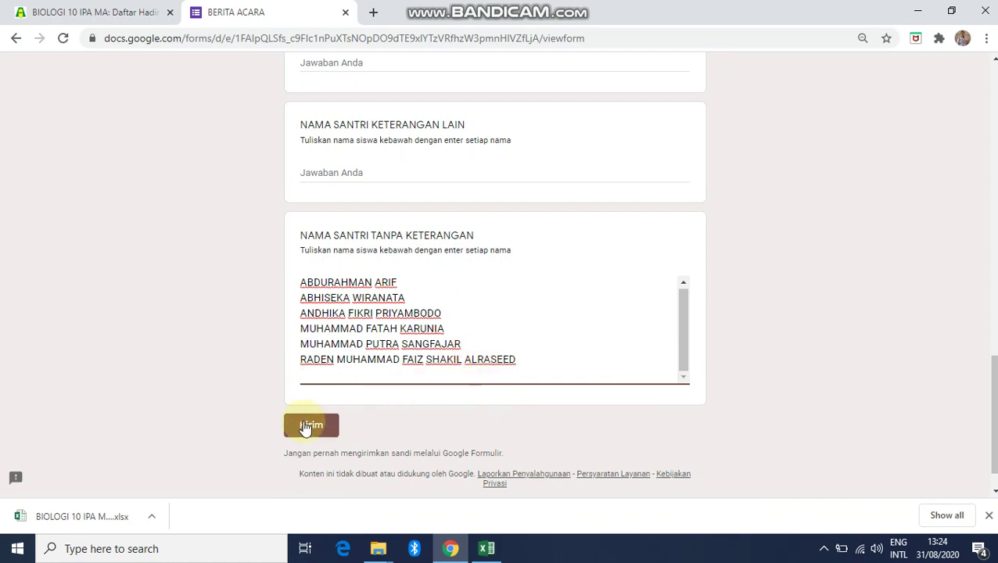